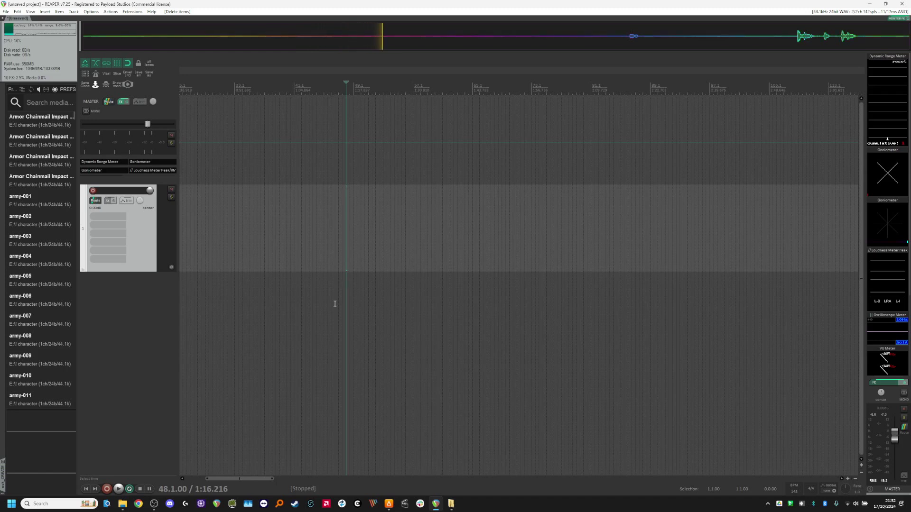
Preview the CC-DS Blood Splash Soft sound from the media search results and place it on the track.
{"action": "scroll", "coordinate": [252, 322], "scroll_direction": "up", "scroll_amount": 3}
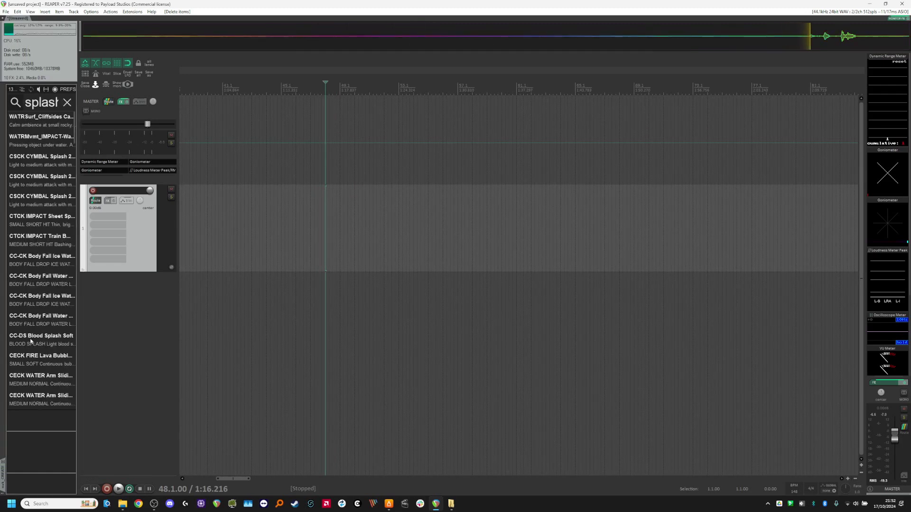
{"action": "left_click", "coordinate": [31, 342]}
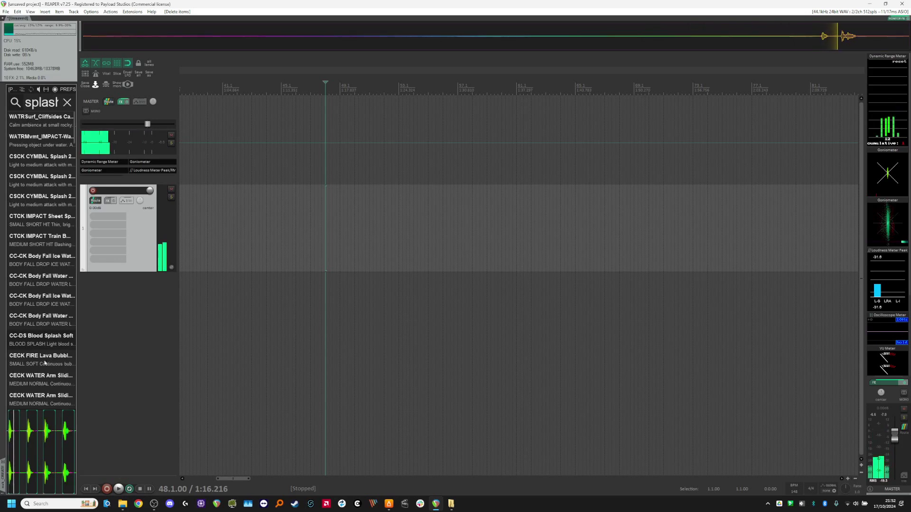
{"action": "left_click_drag", "start_coordinate": [49, 329], "coordinate": [313, 239]}
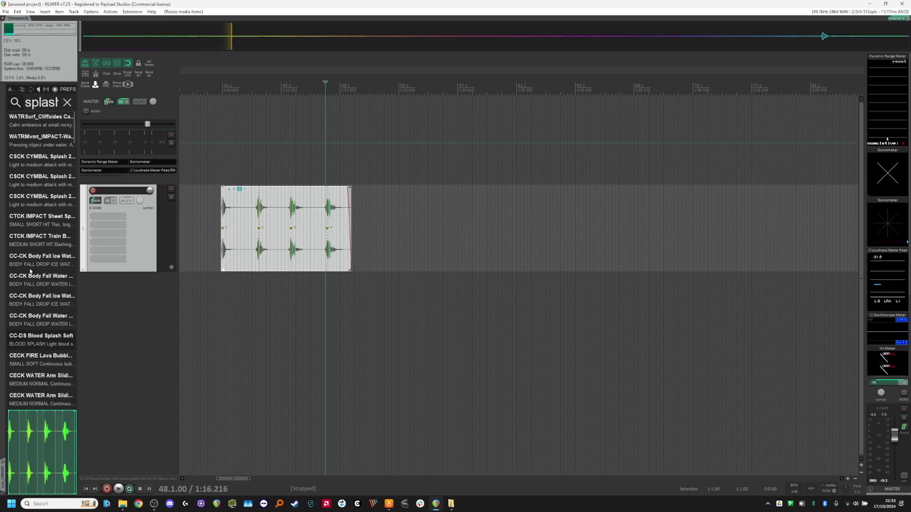
Zoom in on the splash item and play it back to audition the hits.
{"action": "mouse_move", "coordinate": [349, 248]}
{"action": "left_mouse_down"}
{"action": "mouse_move", "coordinate": [387, 260]}
{"action": "mouse_move", "coordinate": [351, 261]}
{"action": "left_mouse_up"}
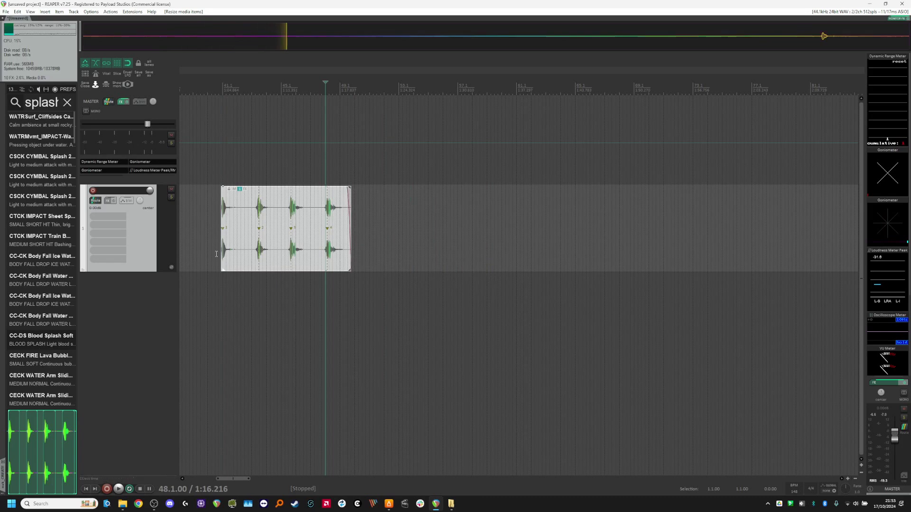
{"action": "scroll", "coordinate": [221, 255], "scroll_direction": "up", "scroll_amount": 2}
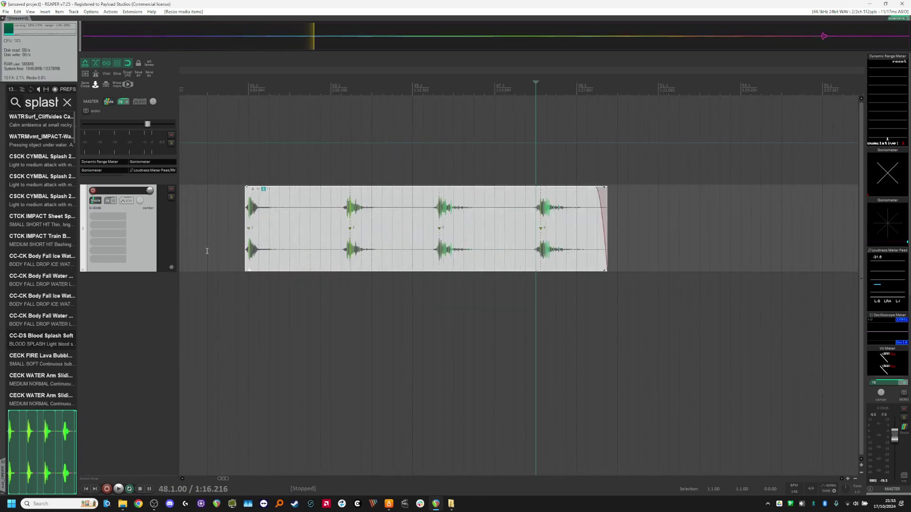
{"action": "scroll", "coordinate": [660, 285], "scroll_direction": "down", "scroll_amount": 1}
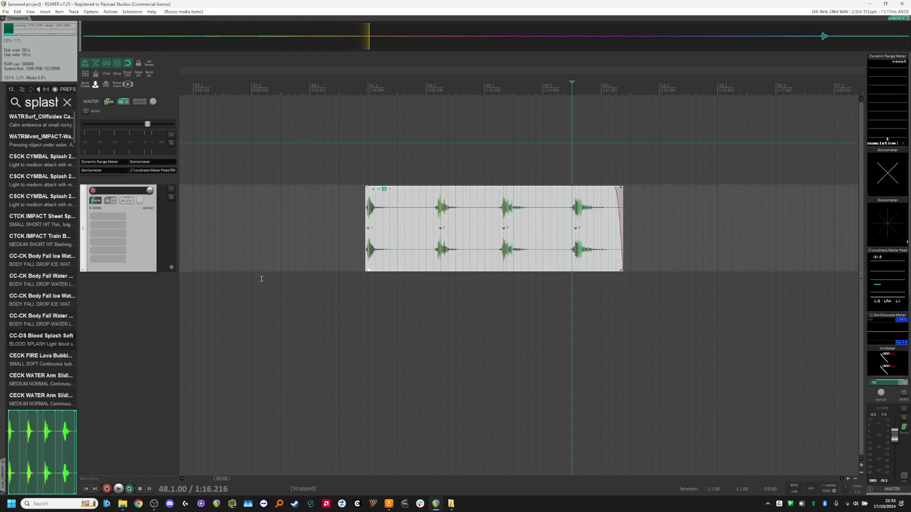
{"action": "scroll", "coordinate": [254, 280], "scroll_direction": "down", "scroll_amount": 2}
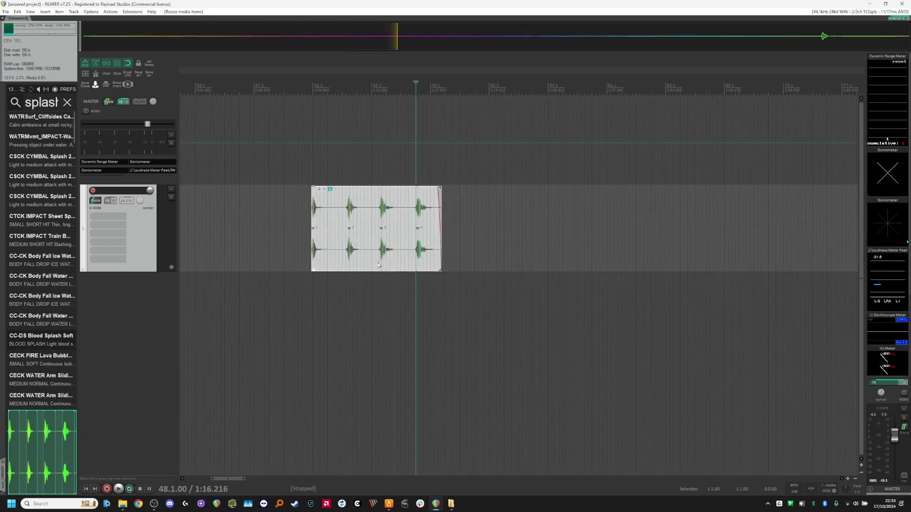
{"action": "scroll", "coordinate": [375, 296], "scroll_direction": "up", "scroll_amount": 1}
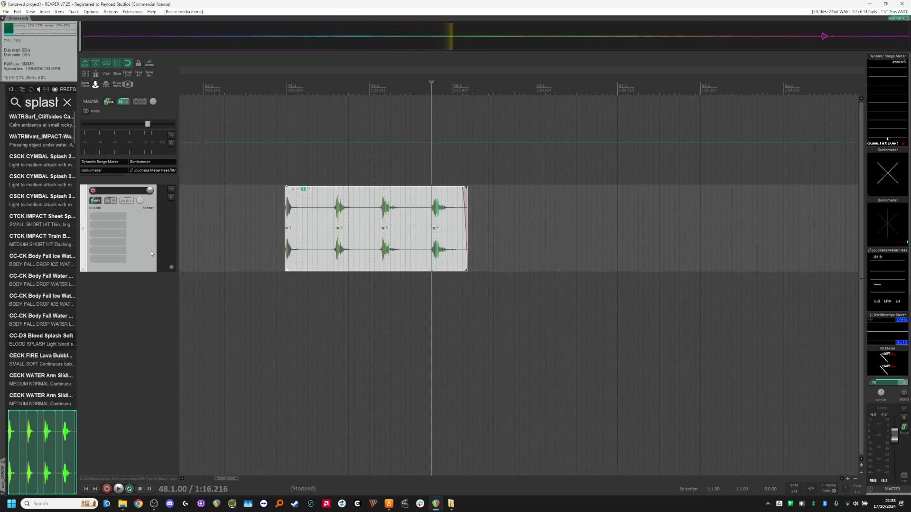
{"action": "scroll", "coordinate": [405, 243], "scroll_direction": "down", "scroll_amount": 1}
{"action": "scroll", "coordinate": [403, 256], "scroll_direction": "up", "scroll_amount": 1}
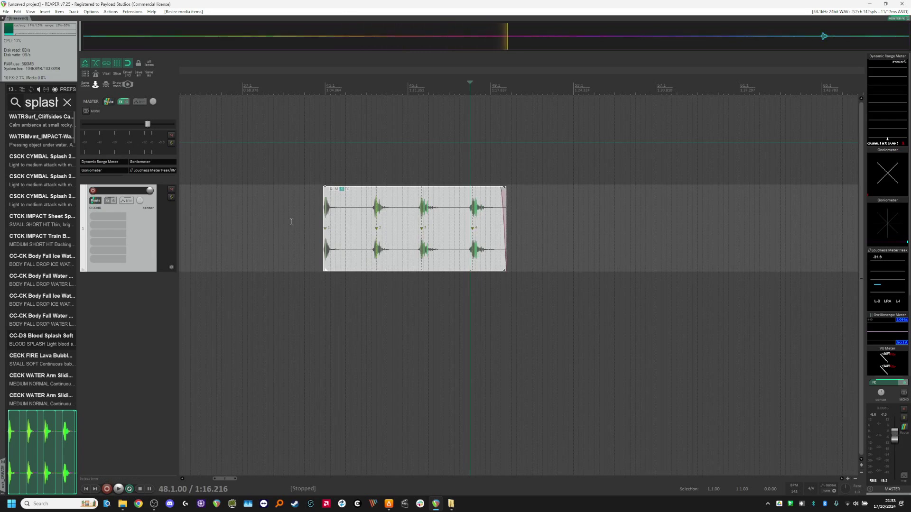
{"action": "scroll", "coordinate": [294, 223], "scroll_direction": "down", "scroll_amount": 1}
{"action": "scroll", "coordinate": [328, 255], "scroll_direction": "up", "scroll_amount": 1}
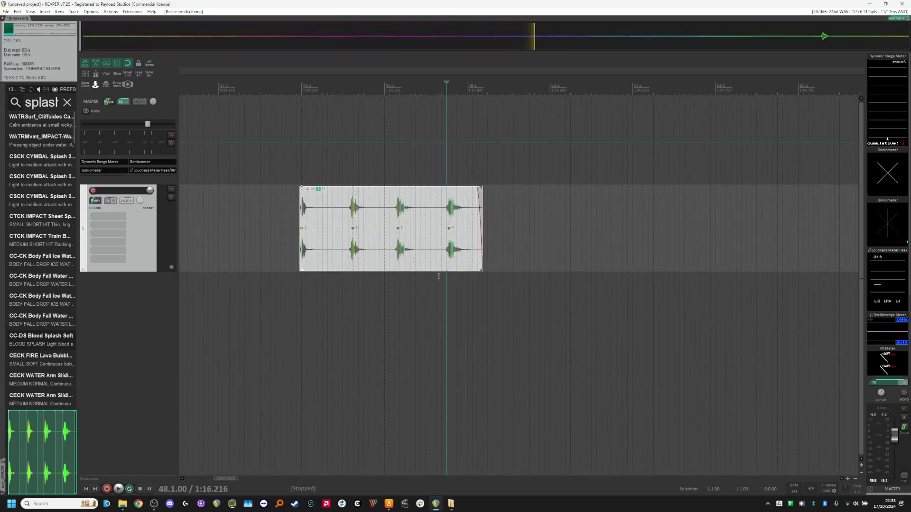
{"action": "key", "text": "space"}
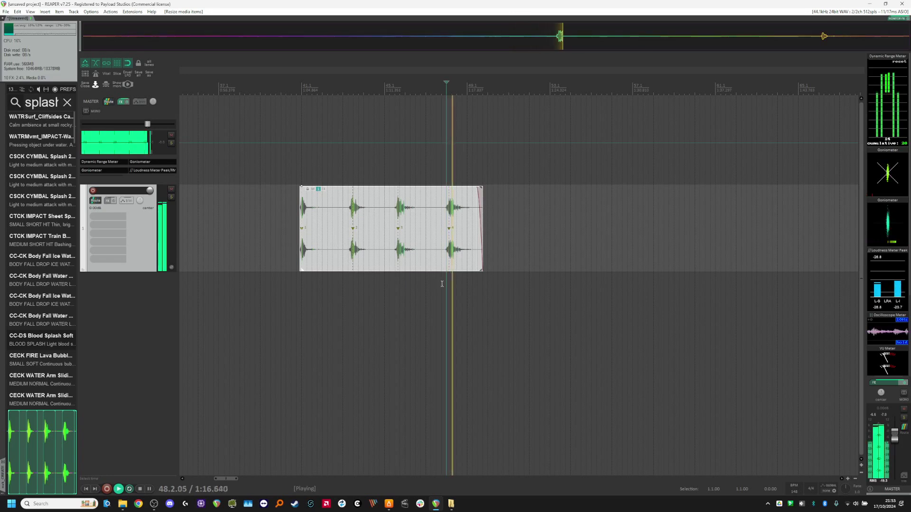
{"action": "left_click", "coordinate": [513, 230]}
{"action": "key", "text": "space"}
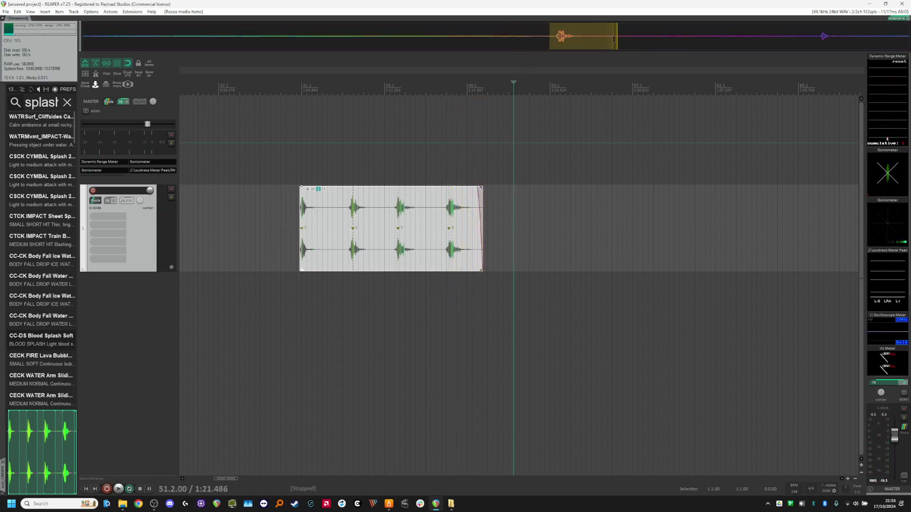
{"action": "left_click", "coordinate": [519, 228]}
{"action": "key", "text": "Return"}
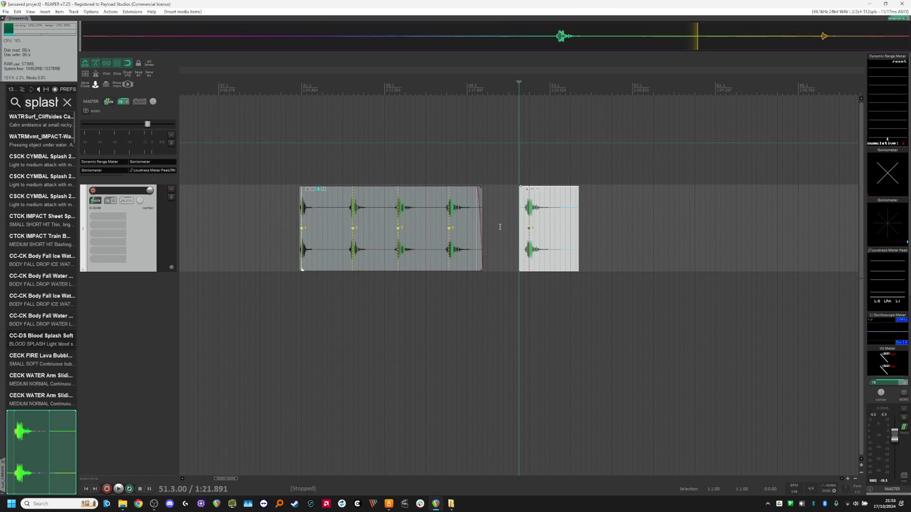
{"action": "left_click_drag", "start_coordinate": [502, 219], "coordinate": [522, 240]}
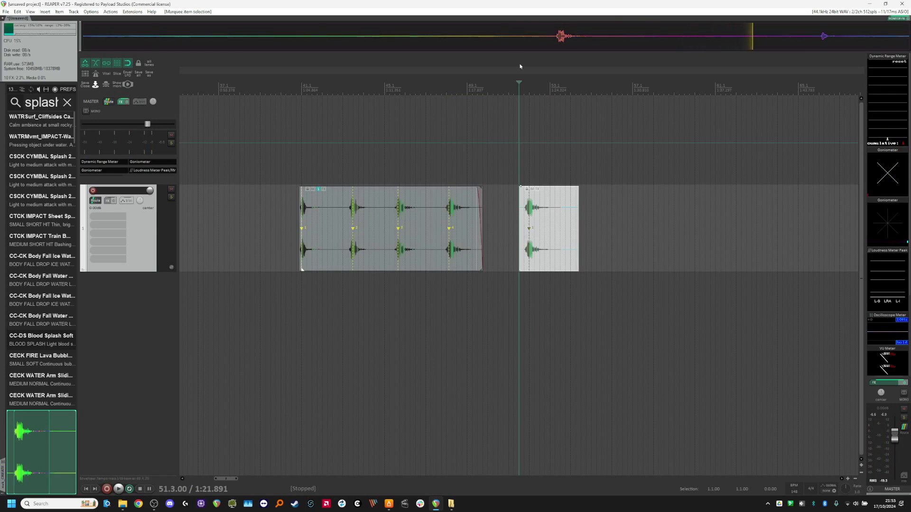
{"action": "key", "text": "Delete"}
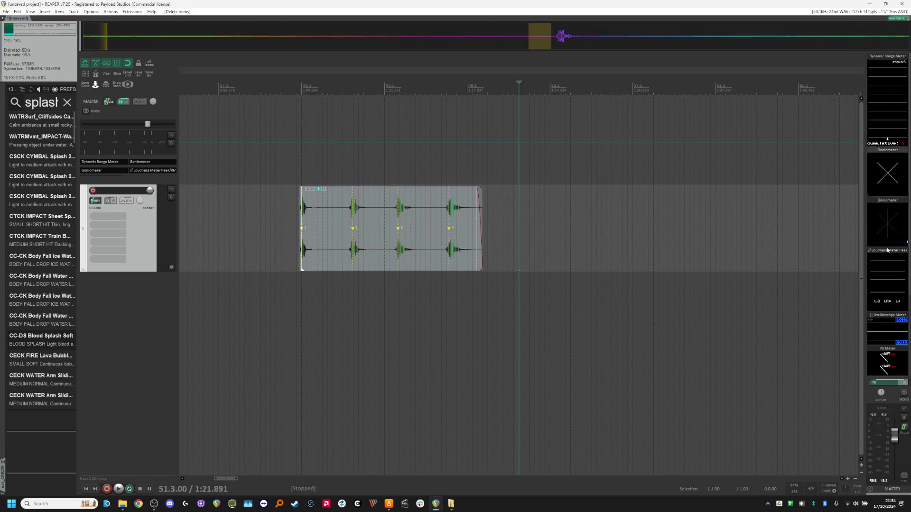
Inspect each plugin in the master track's FX chain, then close the FX window.
{"action": "left_click", "coordinate": [122, 102]}
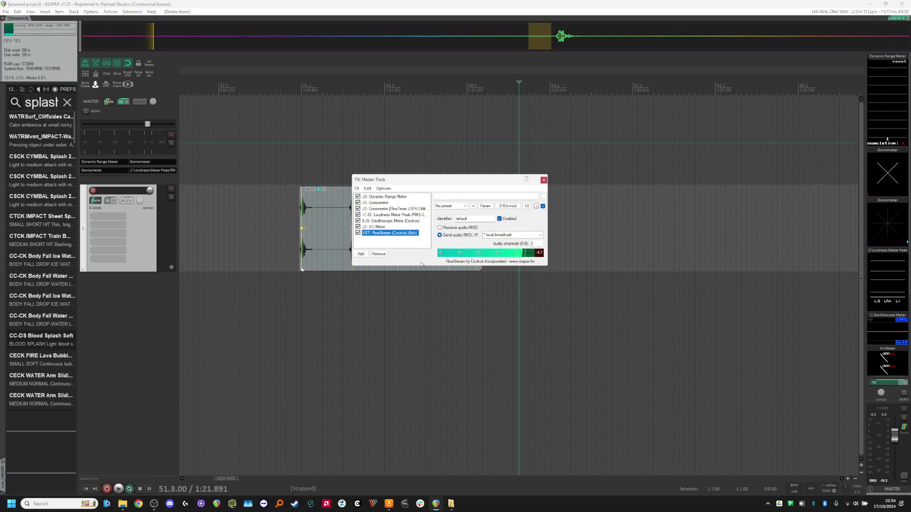
{"action": "left_click", "coordinate": [400, 246]}
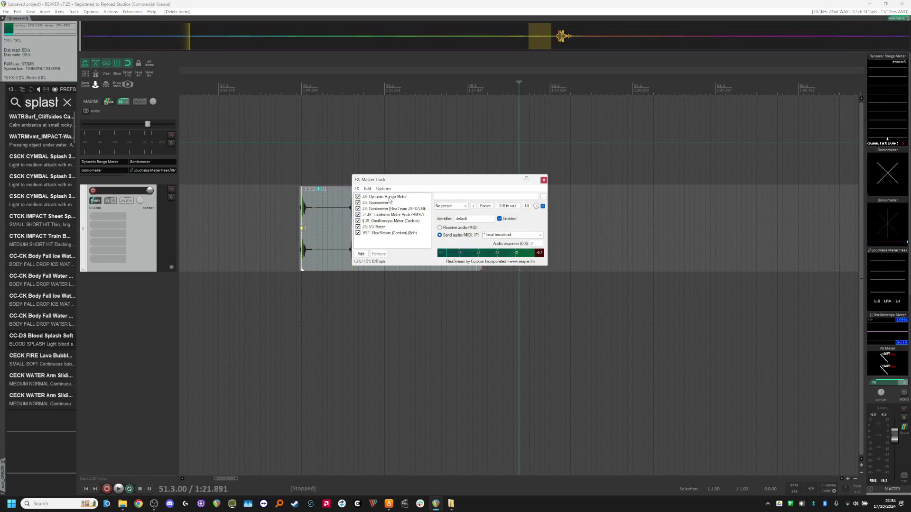
{"action": "left_click", "coordinate": [394, 234]}
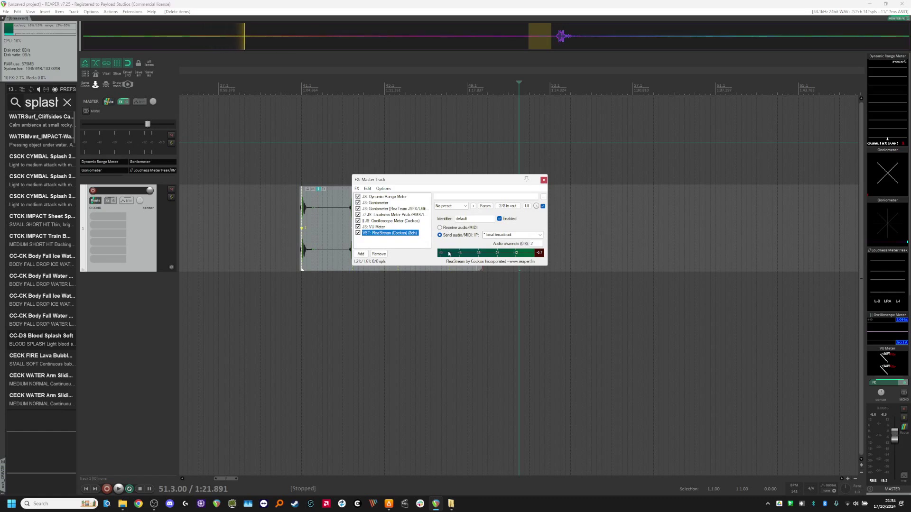
{"action": "left_click", "coordinate": [379, 221]}
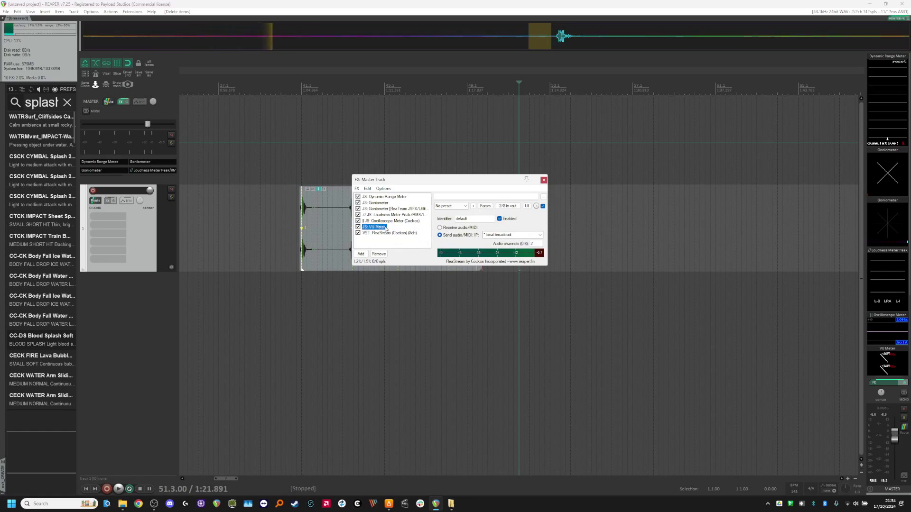
{"action": "left_click", "coordinate": [387, 215]}
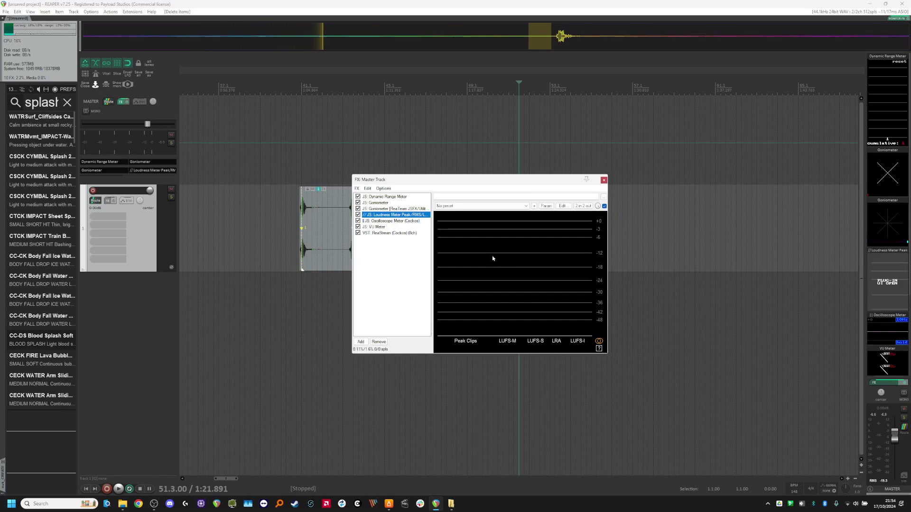
{"action": "left_click", "coordinate": [390, 208]}
{"action": "left_click", "coordinate": [384, 203]}
{"action": "left_click", "coordinate": [384, 197]}
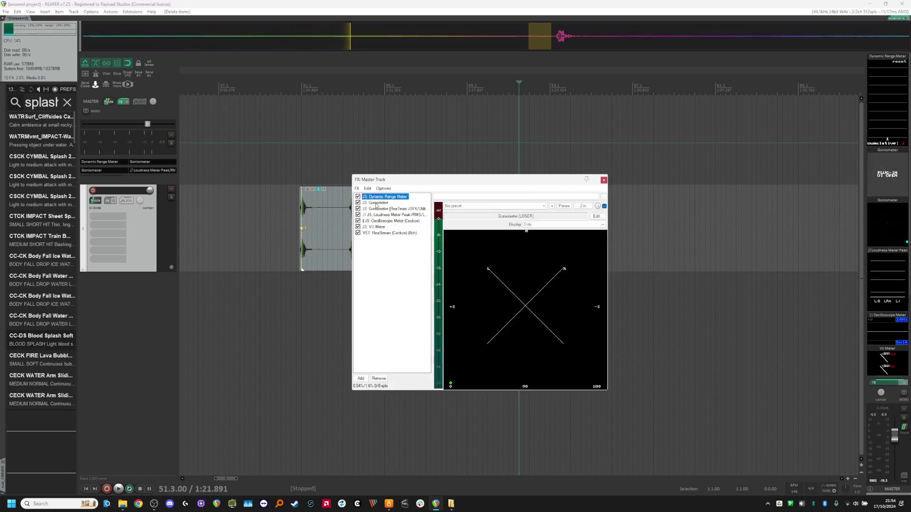
{"action": "left_click", "coordinate": [713, 180]}
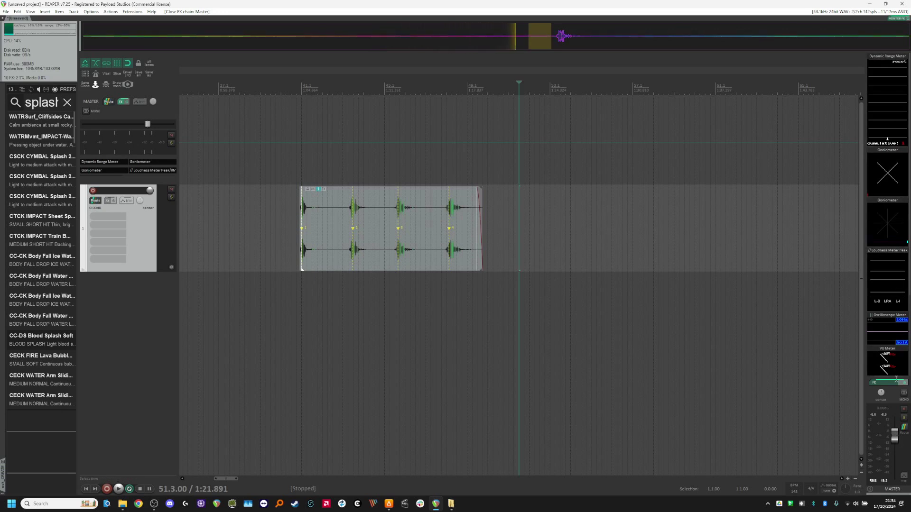
Split the splash item between its hits and trim each piece to its start.
{"action": "scroll", "coordinate": [370, 309], "scroll_direction": "up", "scroll_amount": 2}
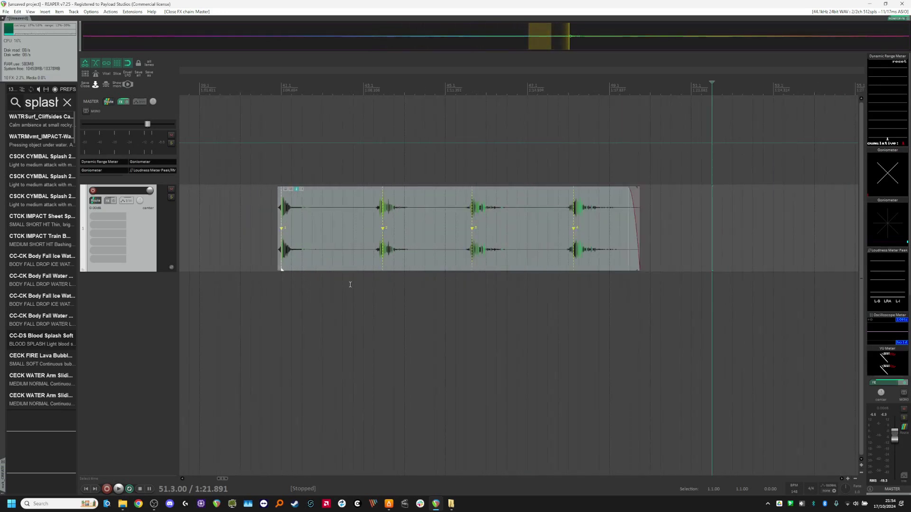
{"action": "scroll", "coordinate": [327, 266], "scroll_direction": "up", "scroll_amount": 3}
{"action": "scroll", "coordinate": [338, 262], "scroll_direction": "down", "scroll_amount": 3}
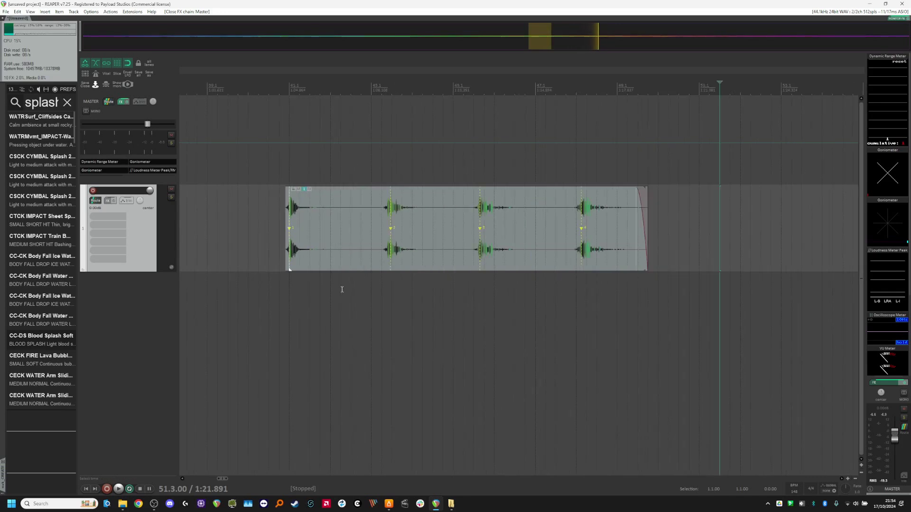
{"action": "scroll", "coordinate": [355, 302], "scroll_direction": "up", "scroll_amount": 1}
{"action": "key", "text": "s"}
{"action": "key", "text": "a"}
{"action": "key", "text": "s"}
{"action": "key", "text": "a"}
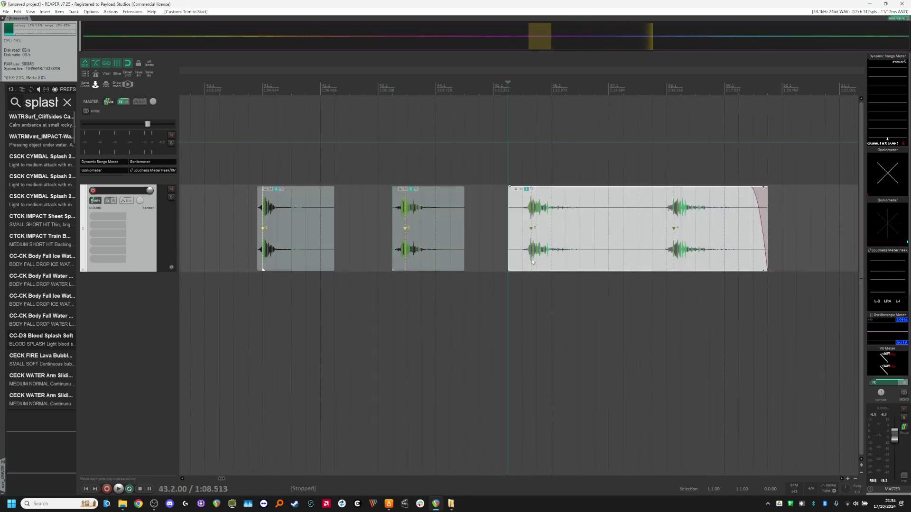
{"action": "key", "text": "s"}
{"action": "key", "text": "a"}
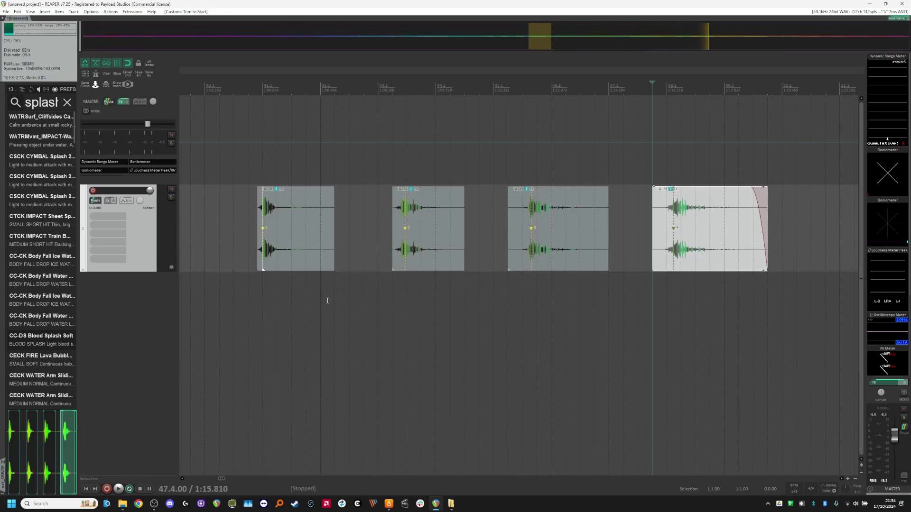
Undo all the splits and trims on the splash item.
{"action": "scroll", "coordinate": [326, 304], "scroll_direction": "down", "scroll_amount": 1}
{"action": "scroll", "coordinate": [329, 305], "scroll_direction": "up", "scroll_amount": 2}
{"action": "key", "text": "ctrl+z"}
{"action": "key", "text": "ctrl+z"}
{"action": "key", "text": "ctrl+z"}
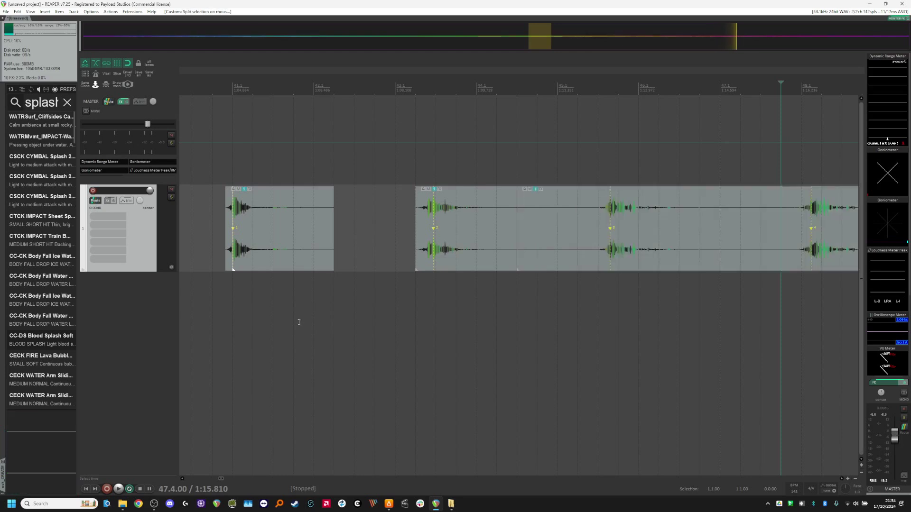
{"action": "key", "text": "ctrl+z"}
{"action": "key", "text": "ctrl+z"}
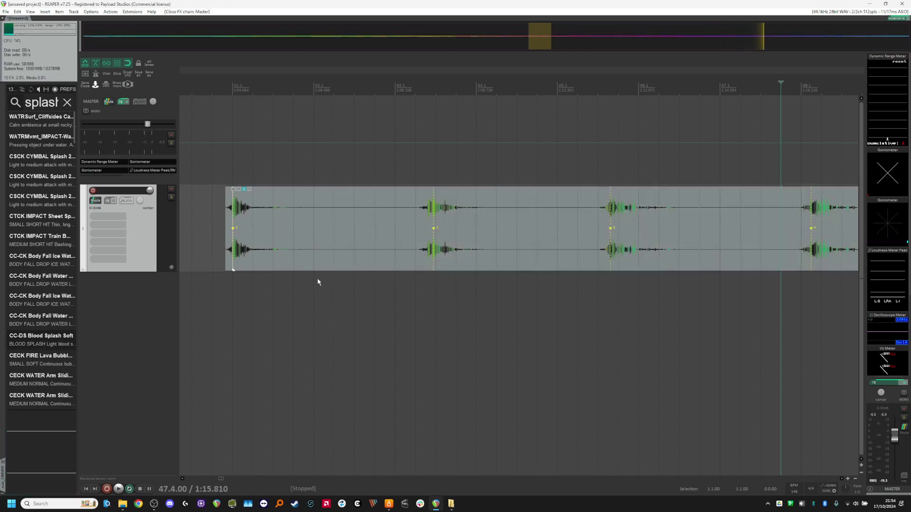
Look up which action is assigned to the J shortcut in the action list.
{"action": "key", "text": "question"}
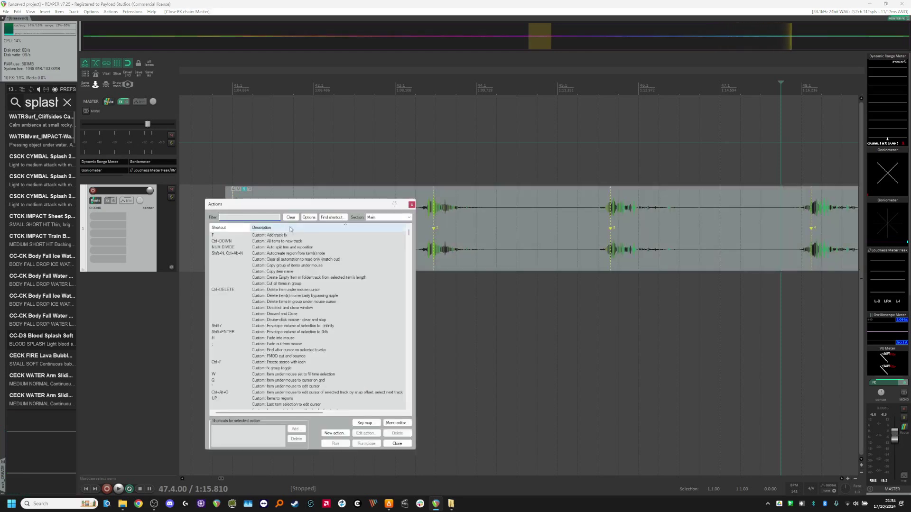
{"action": "left_click", "coordinate": [332, 217]}
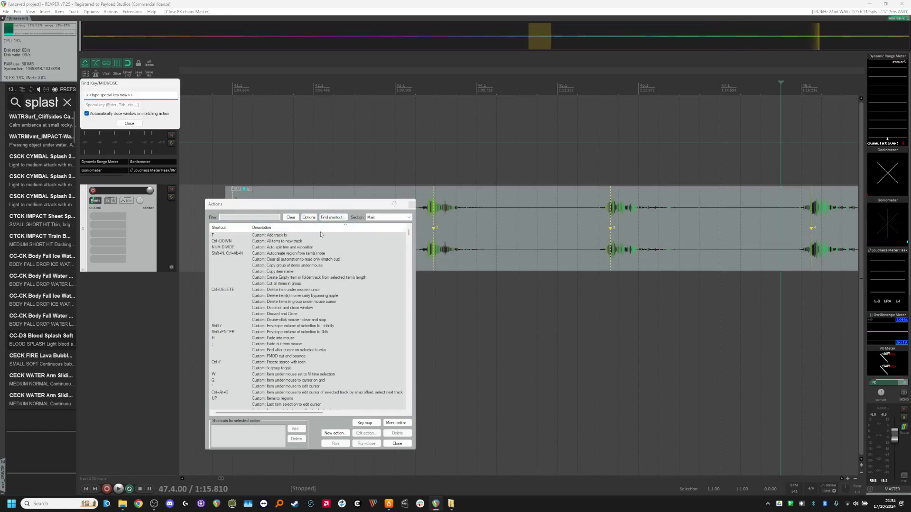
{"action": "key", "text": "j"}
{"action": "scroll", "coordinate": [324, 388], "scroll_direction": "down", "scroll_amount": 4}
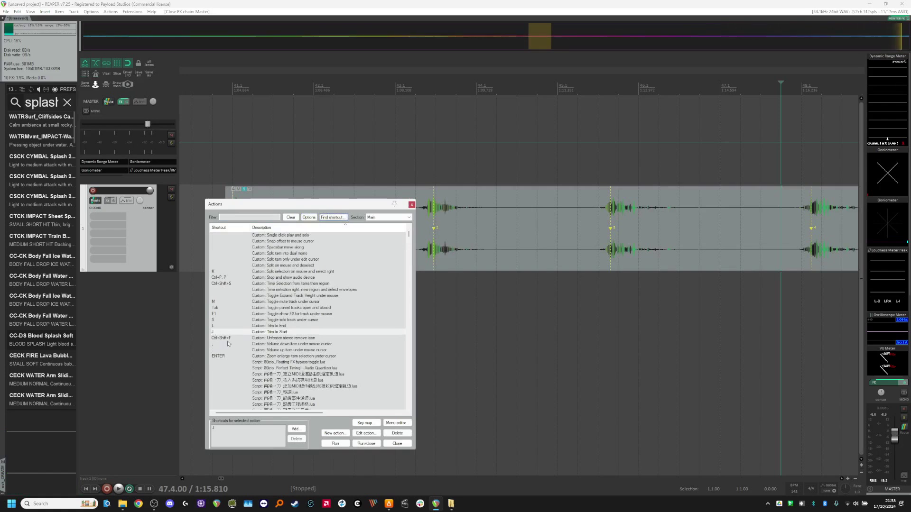
Examine the component actions of the Trim to Start custom action, then close the editor and action list.
{"action": "left_click", "coordinate": [360, 433]}
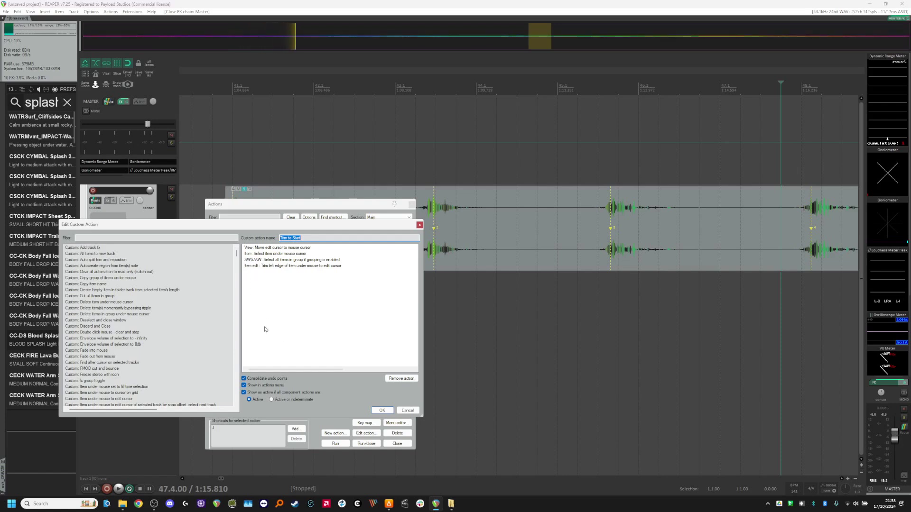
{"action": "left_click", "coordinate": [266, 248]}
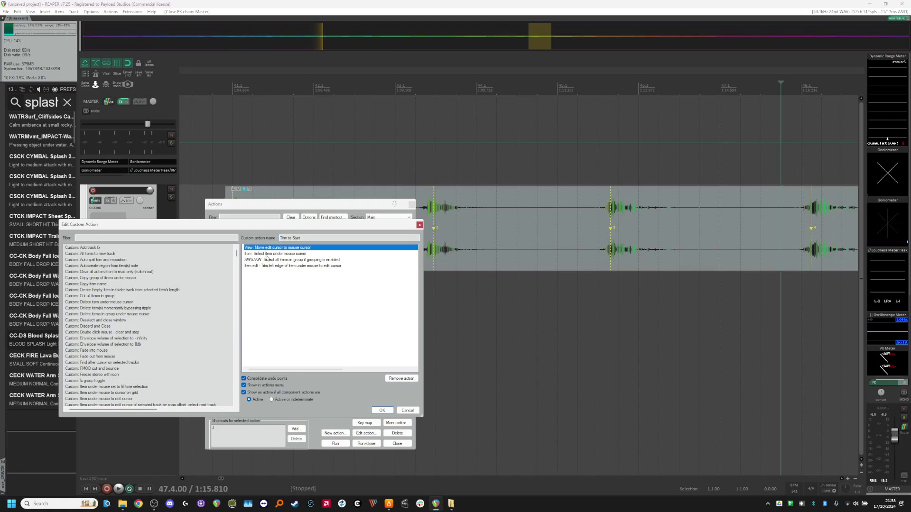
{"action": "left_click", "coordinate": [267, 254]}
{"action": "left_click", "coordinate": [270, 266]}
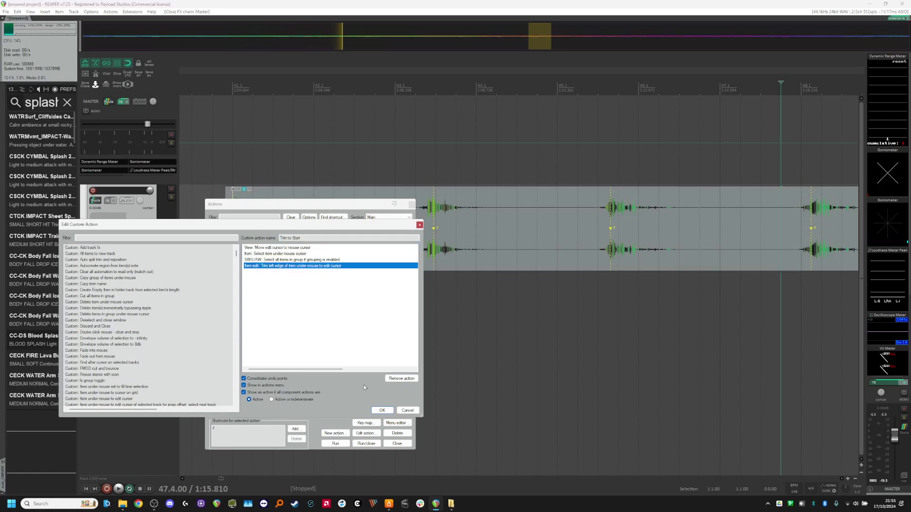
{"action": "left_click", "coordinate": [408, 410]}
{"action": "left_click", "coordinate": [397, 445]}
{"action": "left_click", "coordinate": [133, 12]}
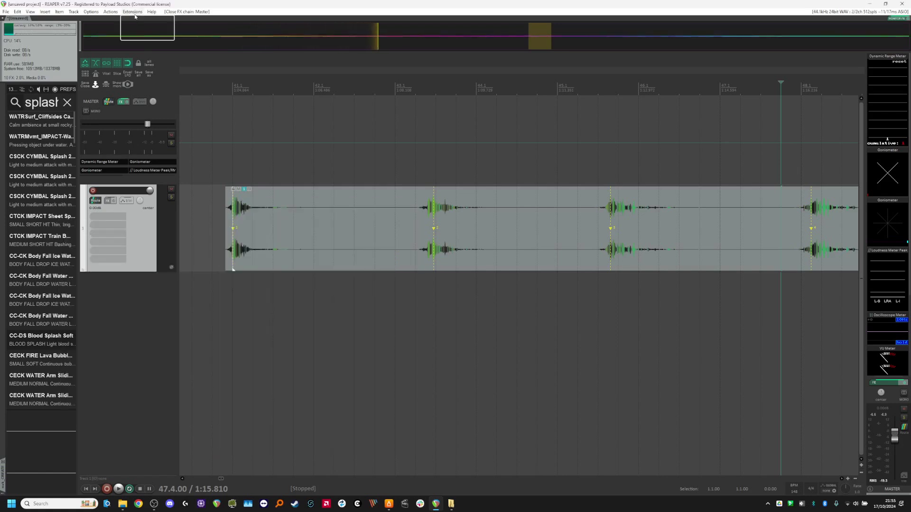
{"action": "mouse_move", "coordinate": [151, 29]}
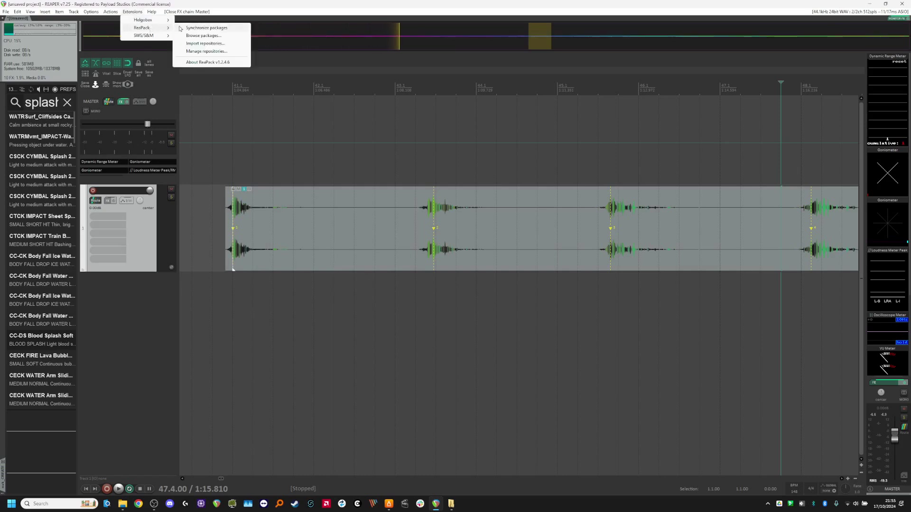
{"action": "left_click", "coordinate": [225, 43]}
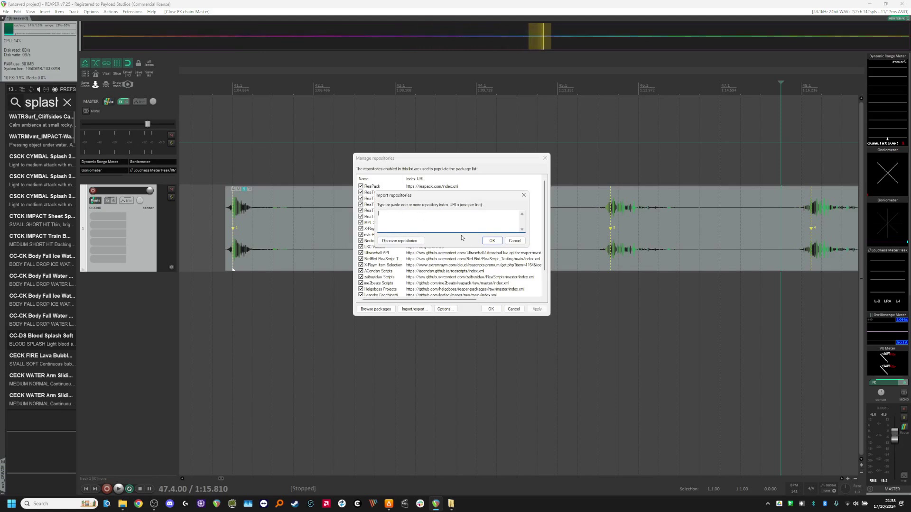
{"action": "left_click", "coordinate": [519, 243]}
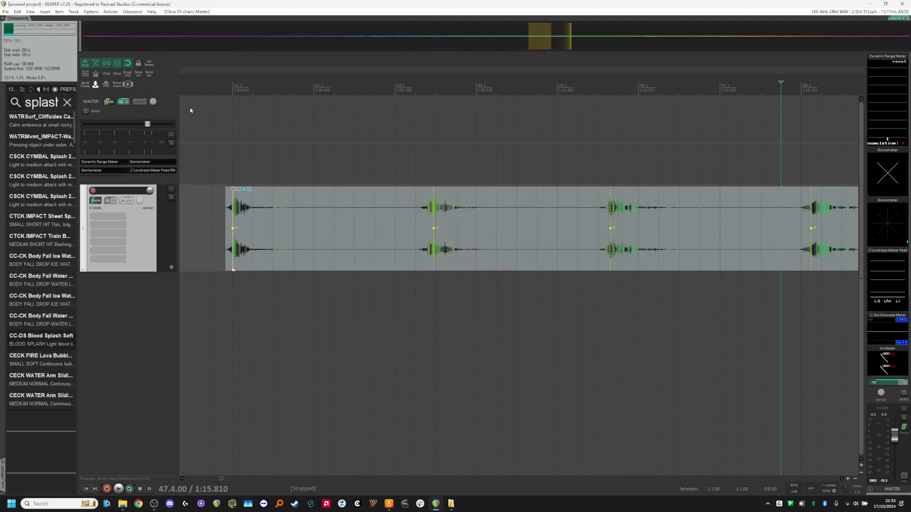
{"action": "left_click", "coordinate": [132, 11]}
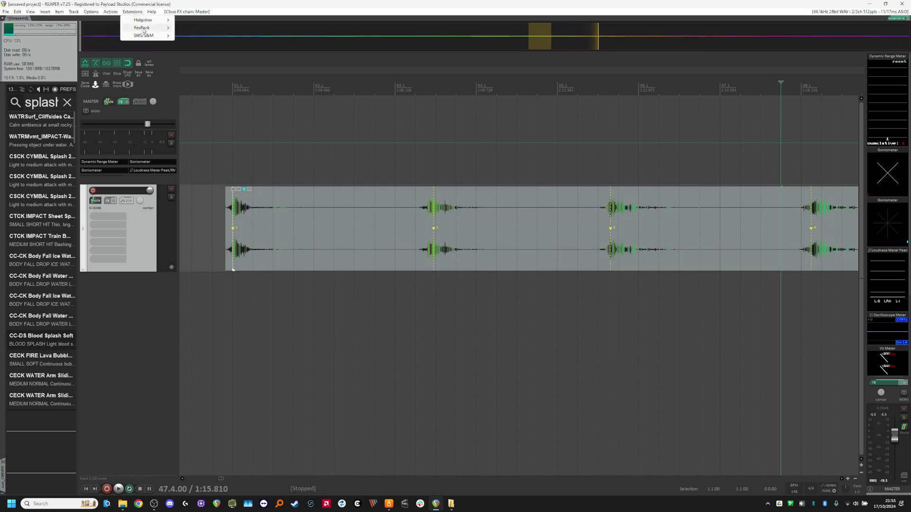
{"action": "mouse_move", "coordinate": [142, 27]}
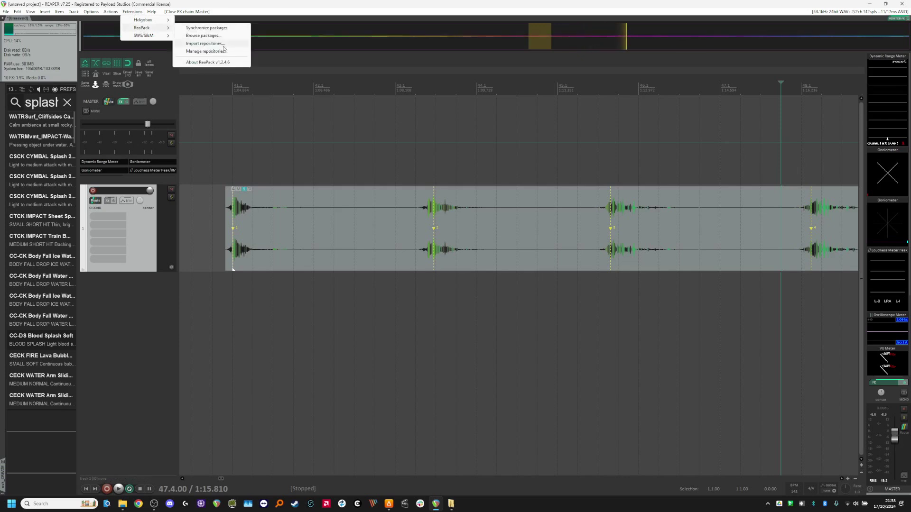
{"action": "left_click", "coordinate": [209, 43]}
{"action": "left_click", "coordinate": [513, 242]}
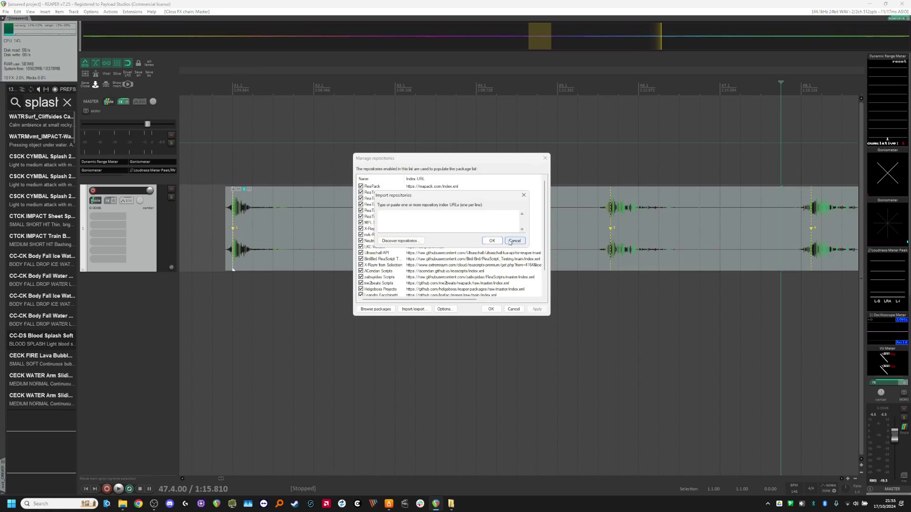
Open the ReaPack repository manager to review the installed repositories, then close it.
{"action": "left_click", "coordinate": [132, 11]}
{"action": "mouse_move", "coordinate": [141, 28]}
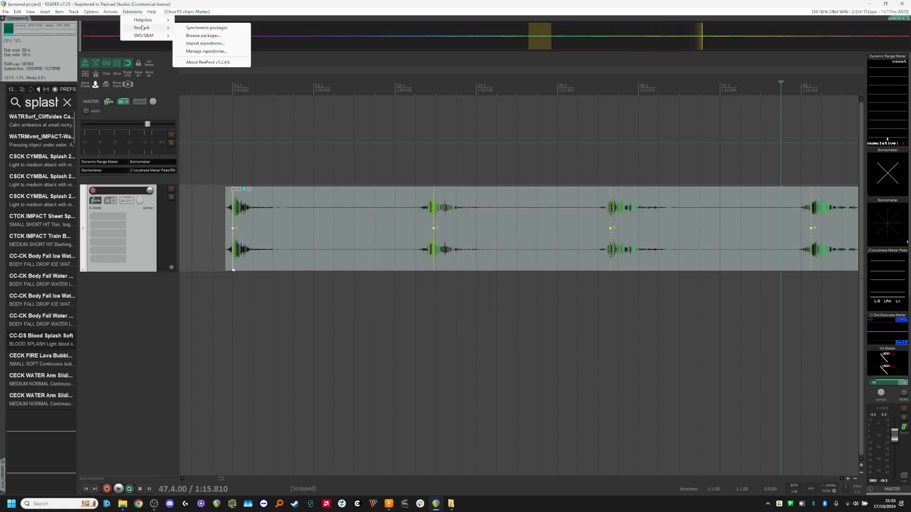
{"action": "left_click", "coordinate": [208, 51]}
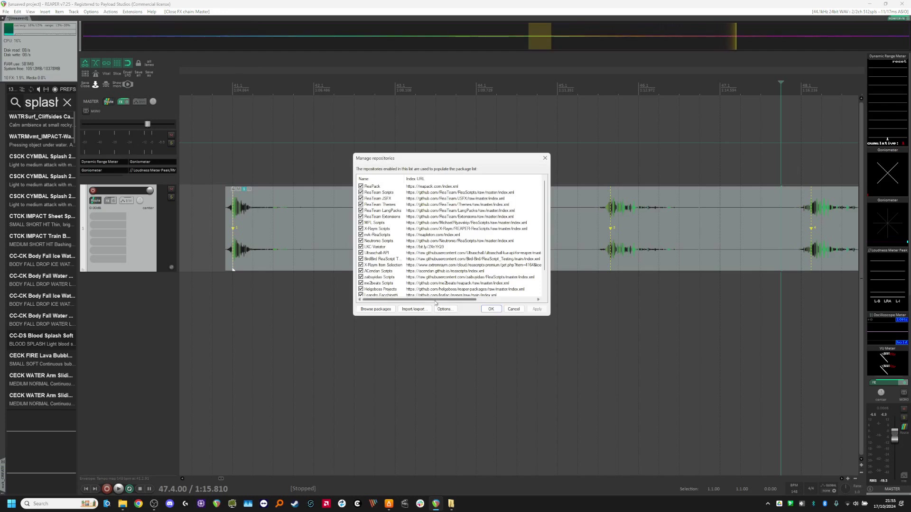
{"action": "left_click", "coordinate": [491, 309]}
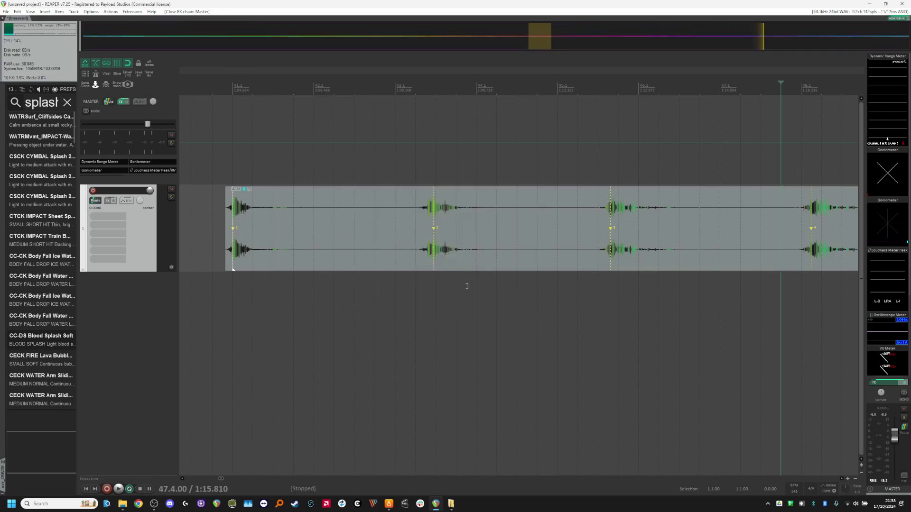
Open the action list and browse through the custom actions.
{"action": "scroll", "coordinate": [398, 259], "scroll_direction": "down", "scroll_amount": 4}
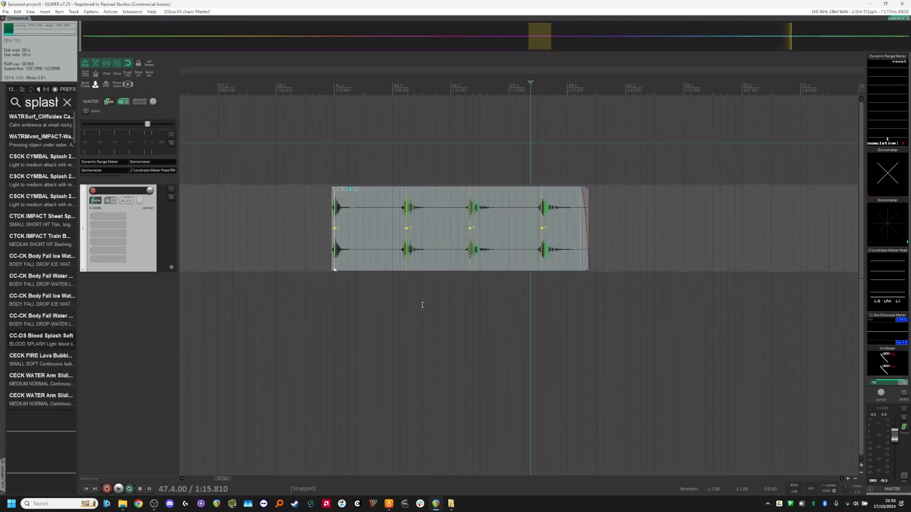
{"action": "key", "text": "shift+slash"}
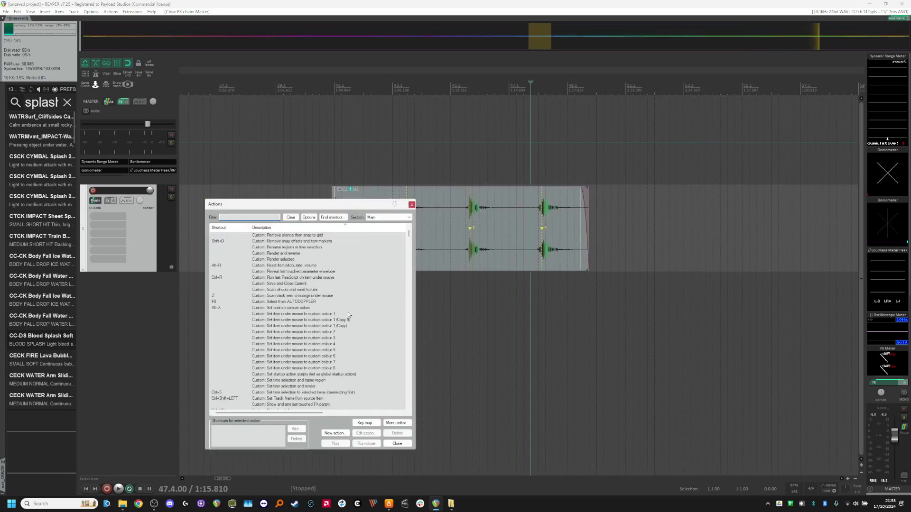
{"action": "mouse_move", "coordinate": [407, 239]}
{"action": "left_mouse_down"}
{"action": "mouse_move", "coordinate": [408, 361]}
{"action": "mouse_move", "coordinate": [394, 420]}
{"action": "mouse_move", "coordinate": [408, 360]}
{"action": "mouse_move", "coordinate": [407, 227]}
{"action": "left_mouse_up"}
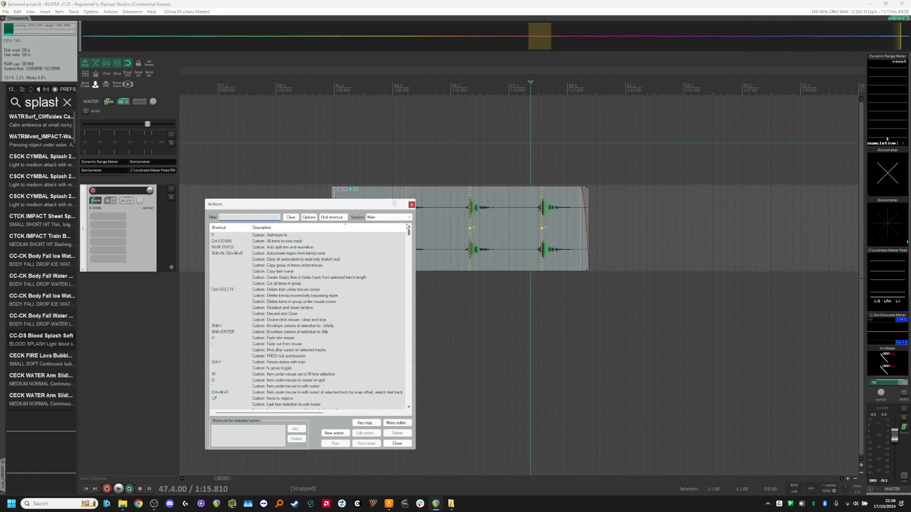
{"action": "scroll", "coordinate": [313, 356], "scroll_direction": "down", "scroll_amount": 4}
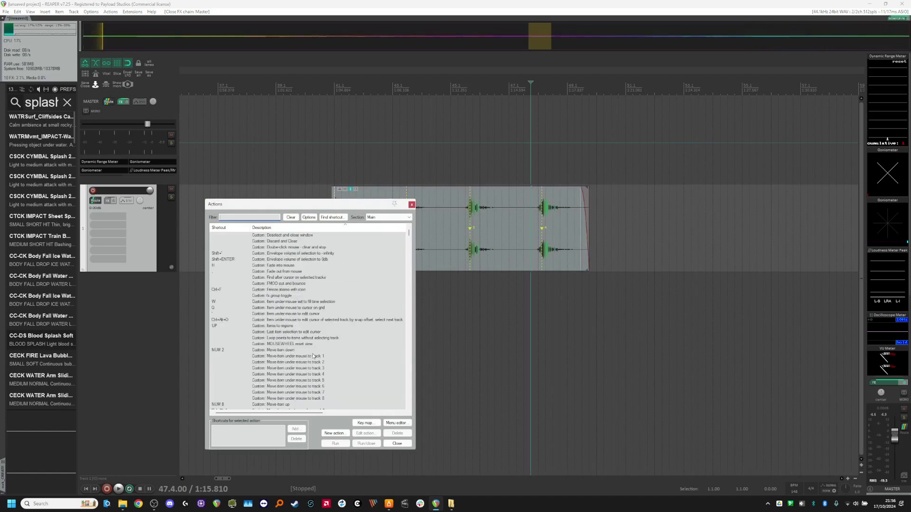
{"action": "scroll", "coordinate": [313, 356], "scroll_direction": "down", "scroll_amount": 4}
{"action": "scroll", "coordinate": [319, 358], "scroll_direction": "down", "scroll_amount": 4}
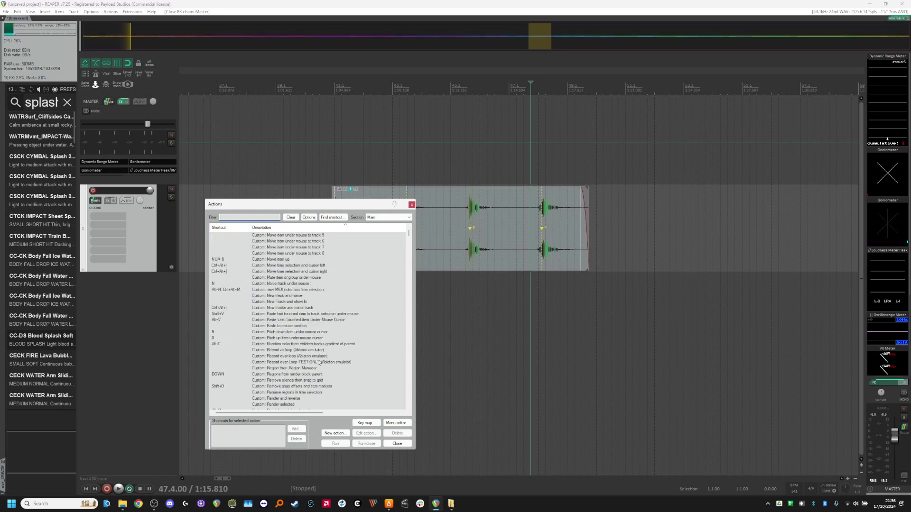
{"action": "scroll", "coordinate": [320, 359], "scroll_direction": "down", "scroll_amount": 4}
{"action": "scroll", "coordinate": [320, 355], "scroll_direction": "down", "scroll_amount": 10}
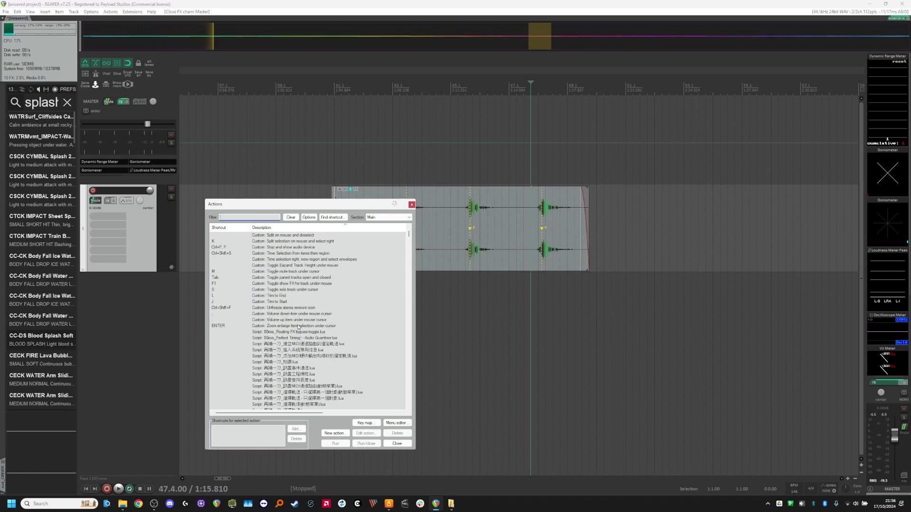
{"action": "scroll", "coordinate": [315, 301], "scroll_direction": "up", "scroll_amount": 8}
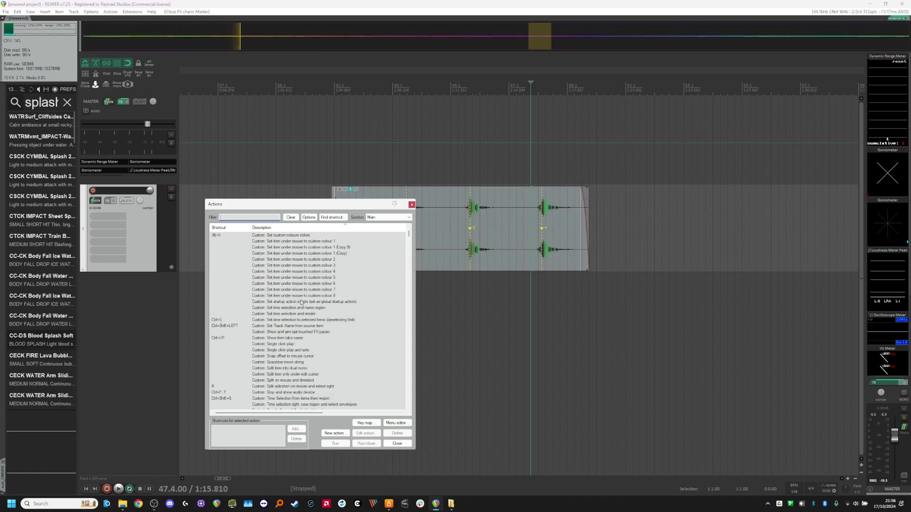
{"action": "left_click", "coordinate": [302, 302]}
{"action": "scroll", "coordinate": [299, 319], "scroll_direction": "up", "scroll_amount": 4}
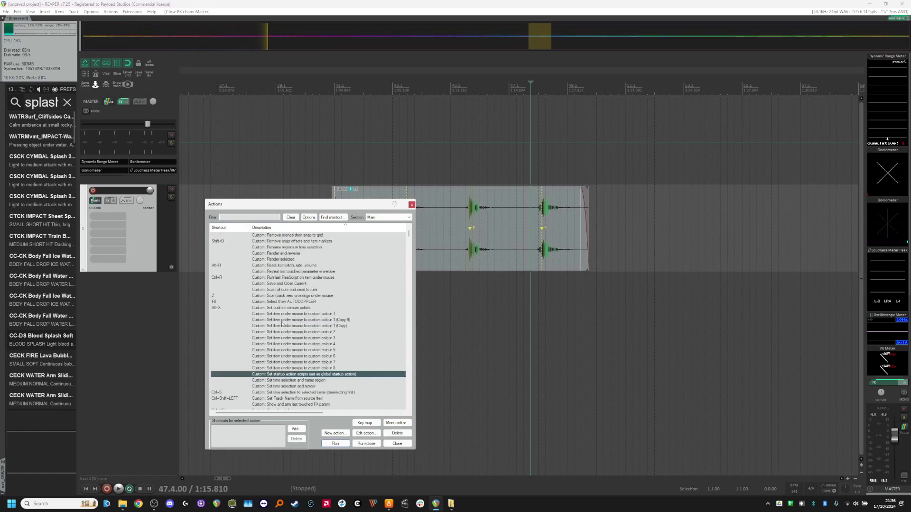
{"action": "scroll", "coordinate": [282, 325], "scroll_direction": "up", "scroll_amount": 10}
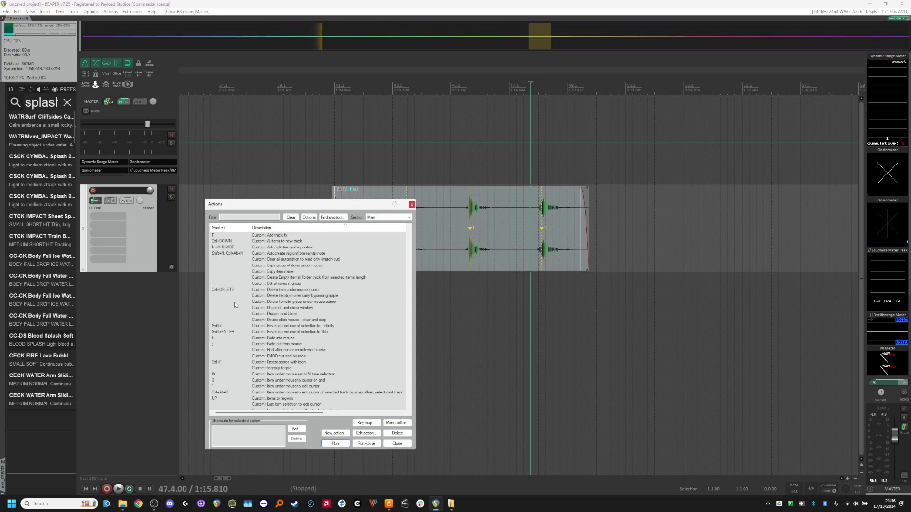
{"action": "scroll", "coordinate": [249, 327], "scroll_direction": "down", "scroll_amount": 15}
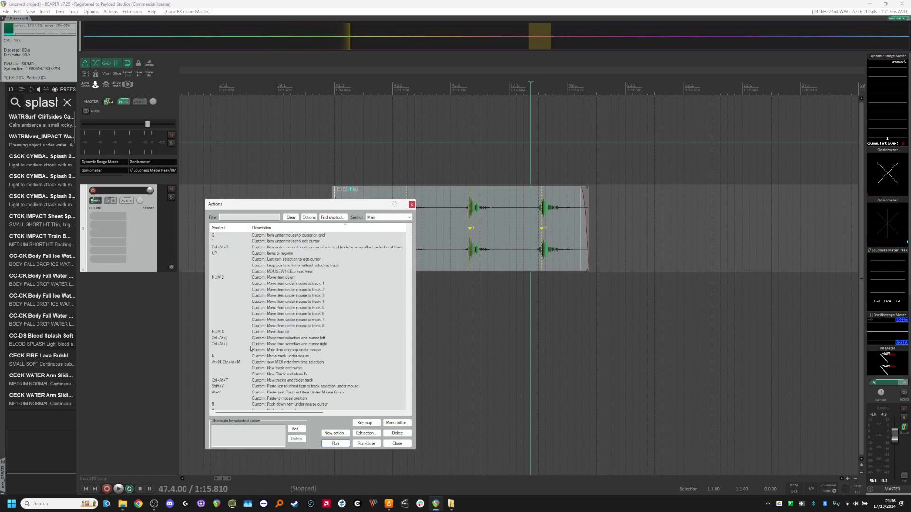
{"action": "scroll", "coordinate": [271, 348], "scroll_direction": "down", "scroll_amount": 8}
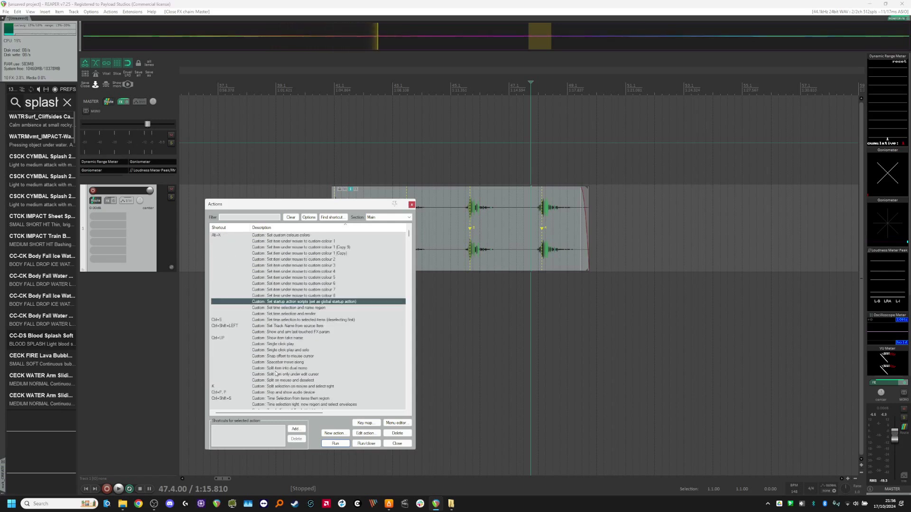
{"action": "scroll", "coordinate": [275, 374], "scroll_direction": "down", "scroll_amount": 10}
{"action": "scroll", "coordinate": [277, 374], "scroll_direction": "up", "scroll_amount": 15}
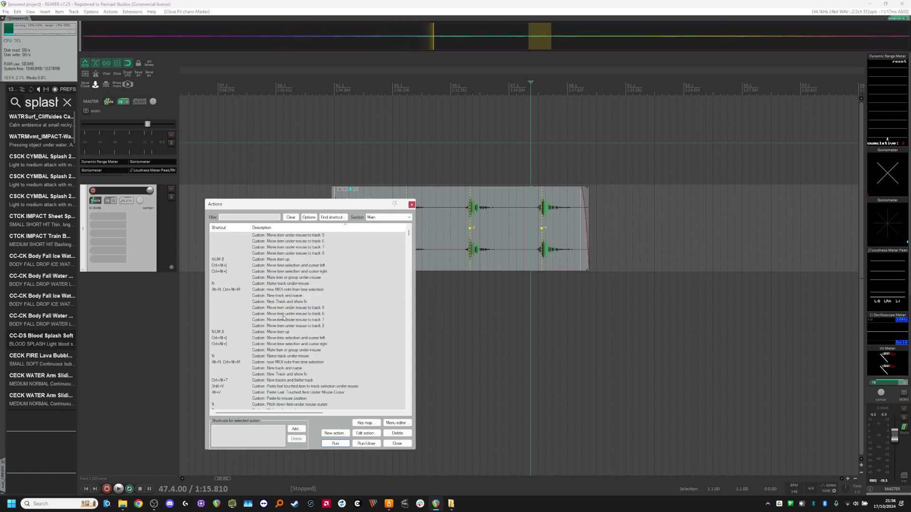
Look up which action is assigned to the K shortcut in the action list.
{"action": "left_click", "coordinate": [332, 217]}
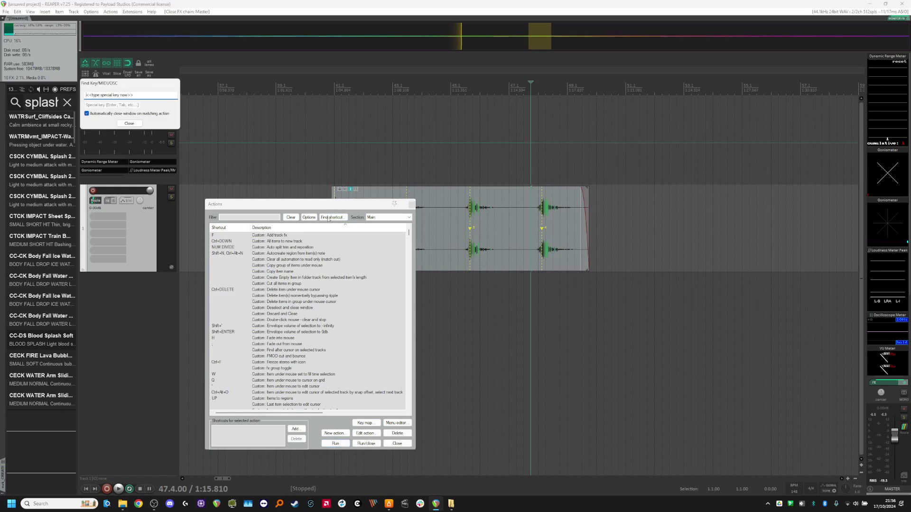
{"action": "key", "text": "k"}
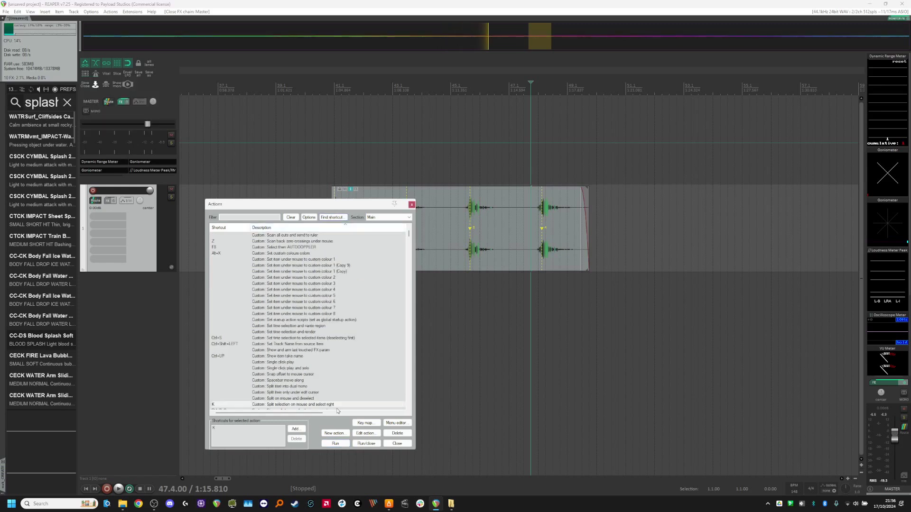
{"action": "scroll", "coordinate": [333, 404], "scroll_direction": "down", "scroll_amount": 4}
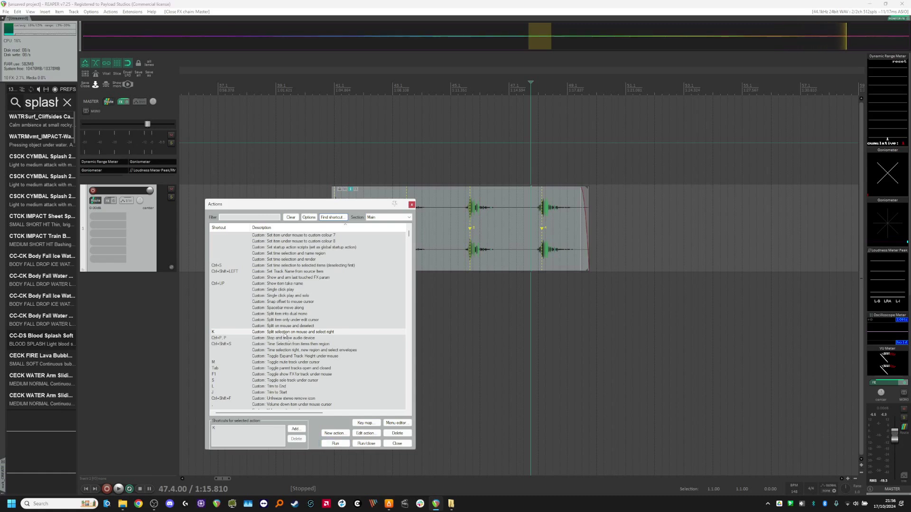
Examine the component actions of the Split selection on mouse and select right custom action, then close the editor and action list.
{"action": "left_click", "coordinate": [366, 433]}
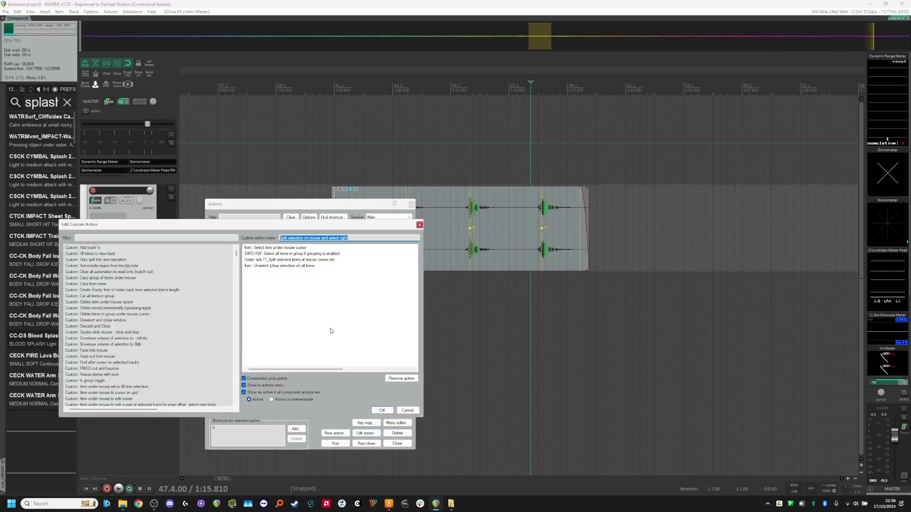
{"action": "left_click_drag", "start_coordinate": [286, 225], "coordinate": [309, 253]}
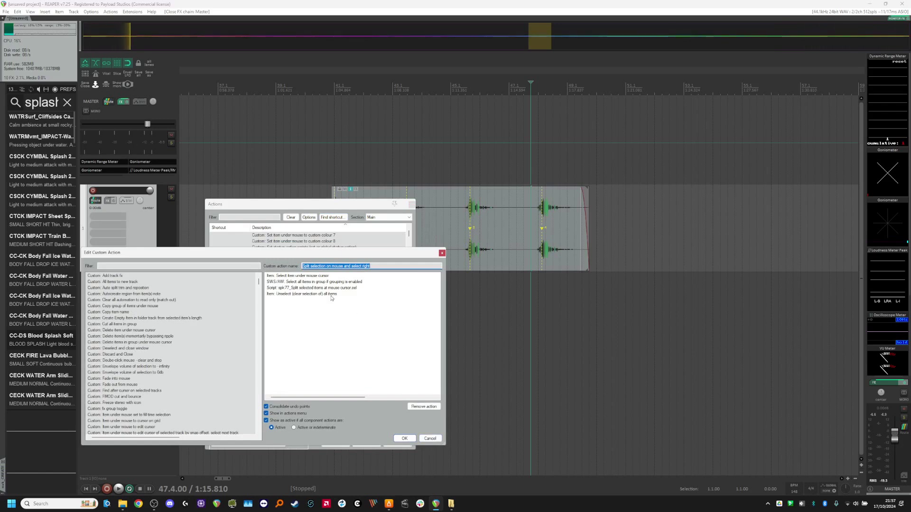
{"action": "left_click", "coordinate": [299, 278]}
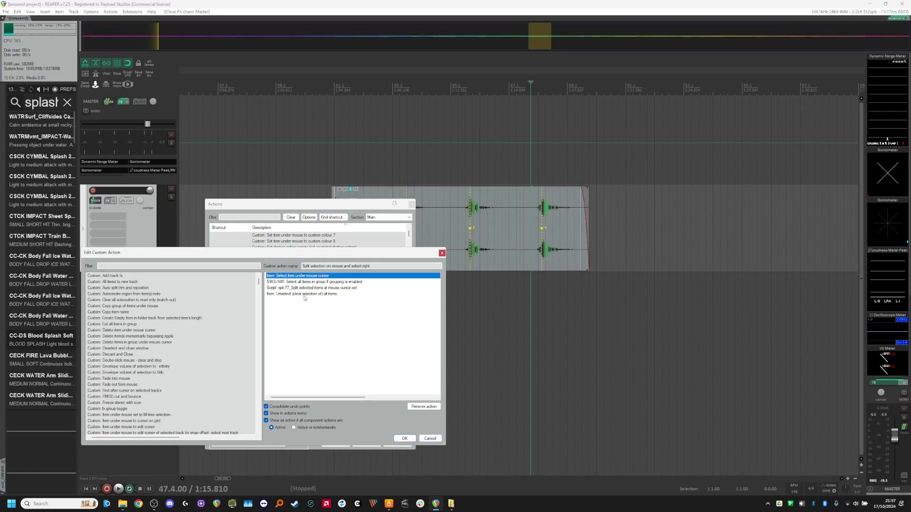
{"action": "left_click", "coordinate": [322, 290]}
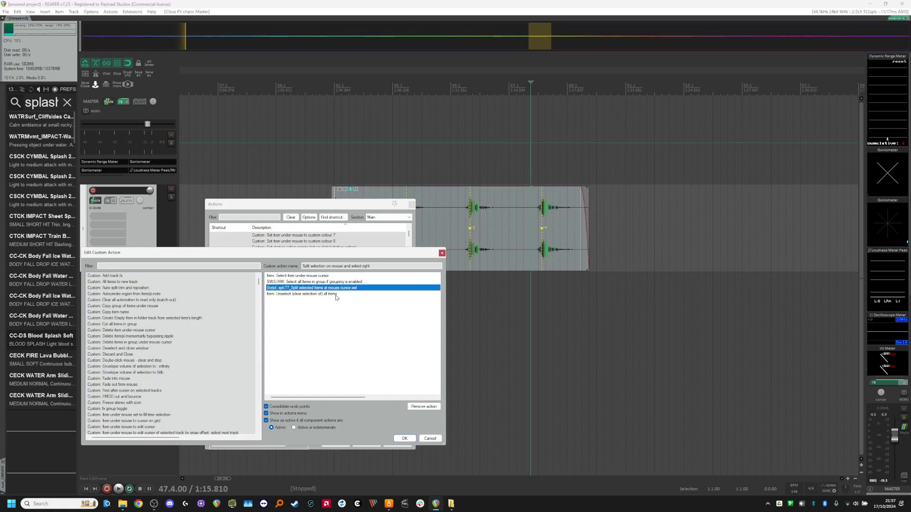
{"action": "left_click", "coordinate": [424, 439]}
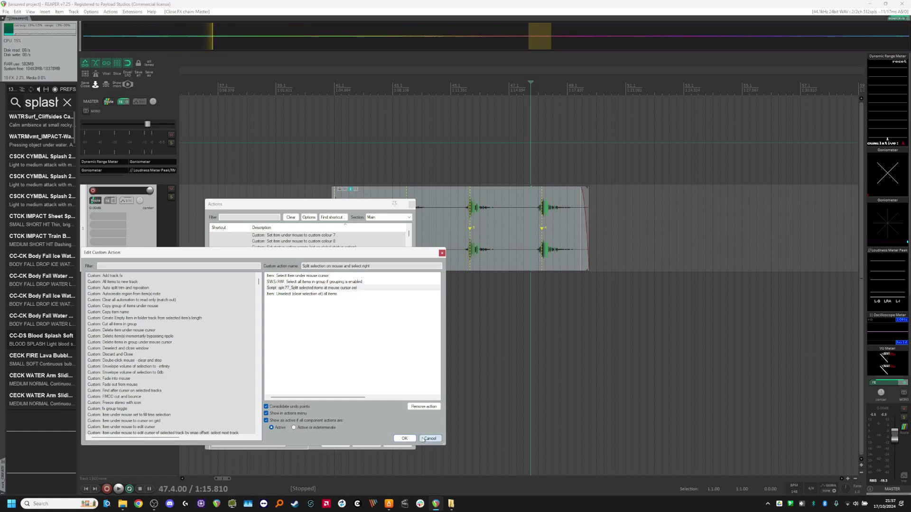
{"action": "left_click", "coordinate": [395, 440]}
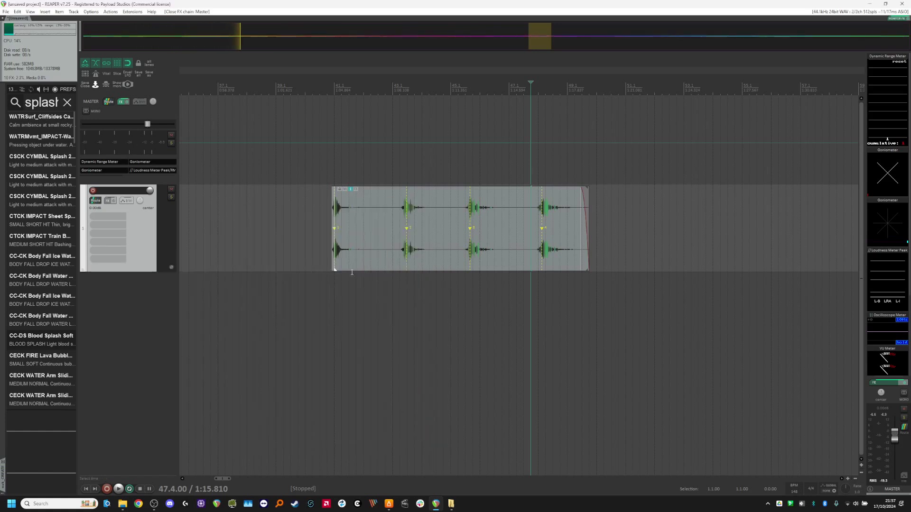
Duplicate the splash track and replace the copy's item with a CC-CK Body Fall Water sound from the media explorer.
{"action": "scroll", "coordinate": [352, 272], "scroll_direction": "up", "scroll_amount": 5}
{"action": "scroll", "coordinate": [338, 280], "scroll_direction": "down", "scroll_amount": 8}
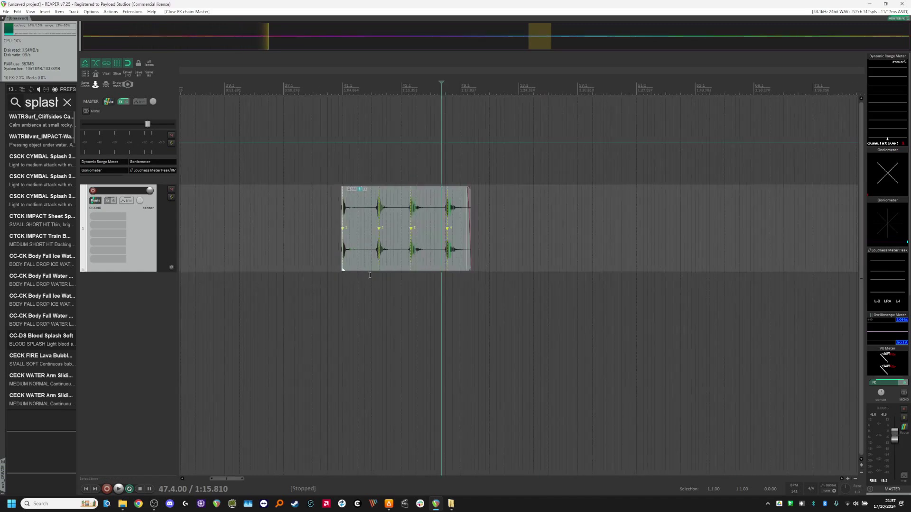
{"action": "scroll", "coordinate": [369, 275], "scroll_direction": "up", "scroll_amount": 3}
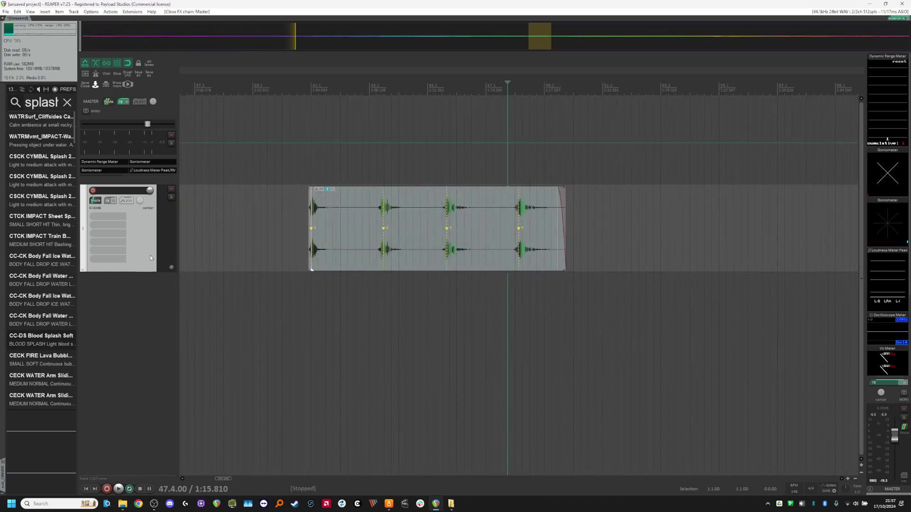
{"action": "key", "text": "ctrl+alt+d"}
{"action": "scroll", "coordinate": [335, 335], "scroll_direction": "up", "scroll_amount": 2}
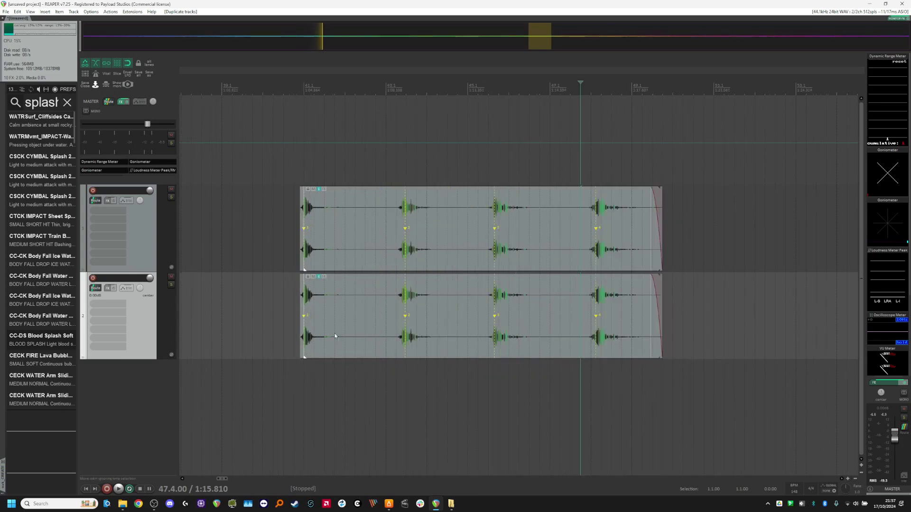
{"action": "left_click_drag", "start_coordinate": [335, 320], "coordinate": [401, 328]}
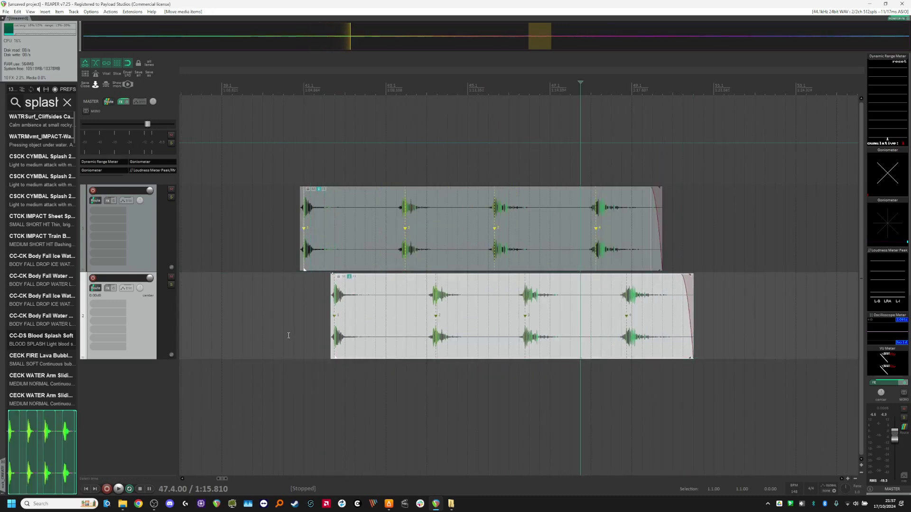
{"action": "key", "text": "Delete"}
{"action": "left_click_drag", "start_coordinate": [36, 323], "coordinate": [326, 316]}
Resize the end of the body fall item so it covers about four hits.
{"action": "left_click_drag", "start_coordinate": [389, 316], "coordinate": [787, 317]}
{"action": "scroll", "coordinate": [305, 359], "scroll_direction": "down", "scroll_amount": 4}
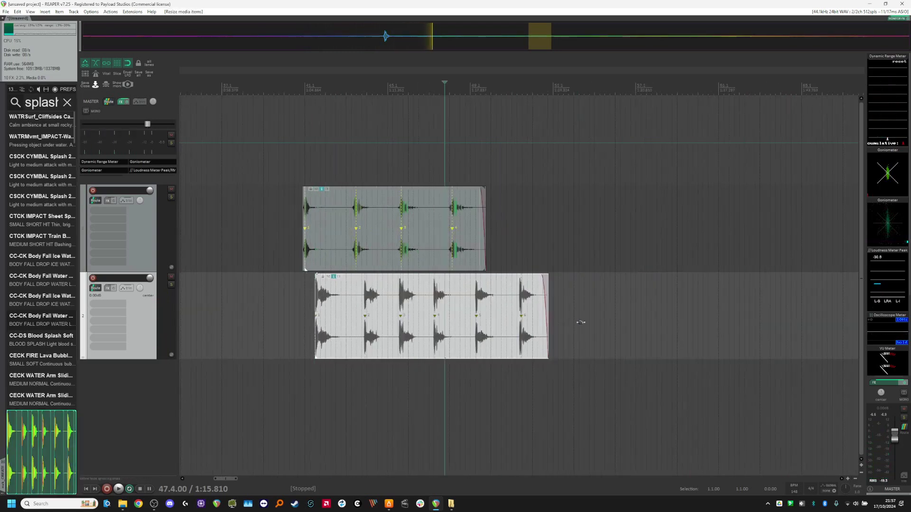
{"action": "left_click_drag", "start_coordinate": [549, 326], "coordinate": [471, 328]}
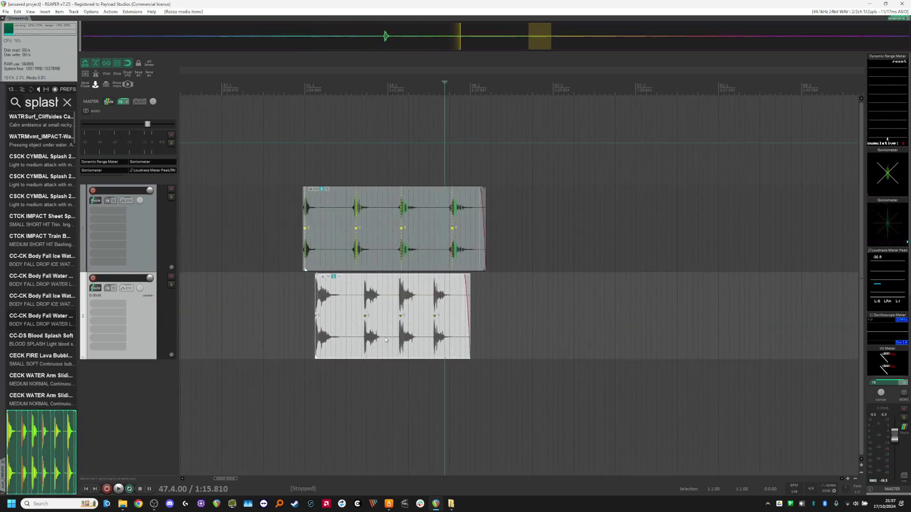